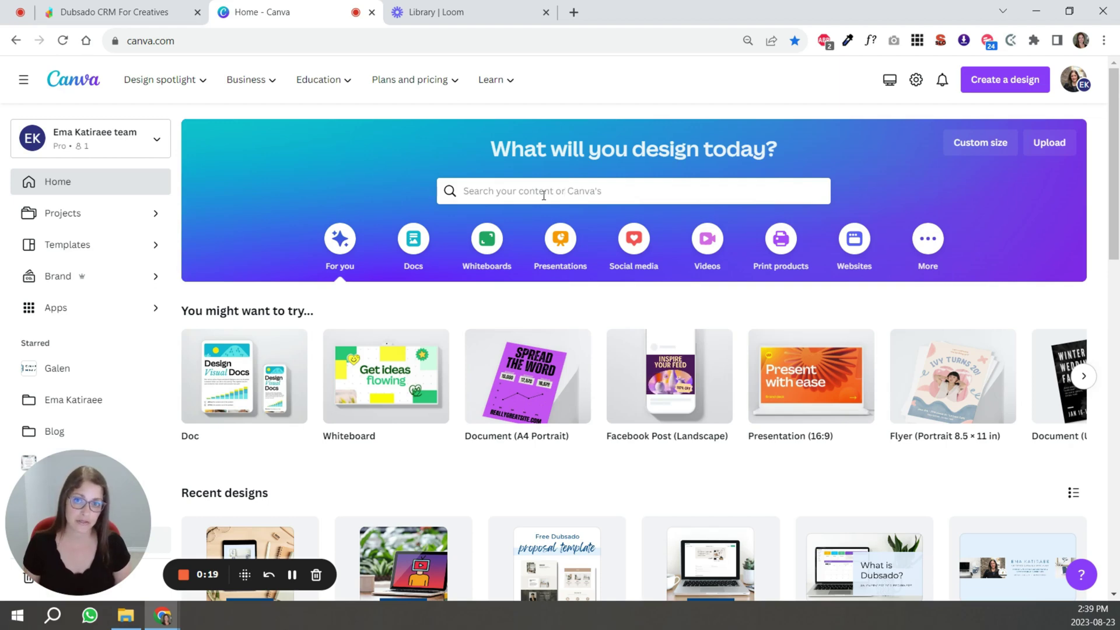
Search Canva templates for 'client welcome packet' and preview the Blue and Beige template
{"action": "left_click", "coordinate": [495, 188]}
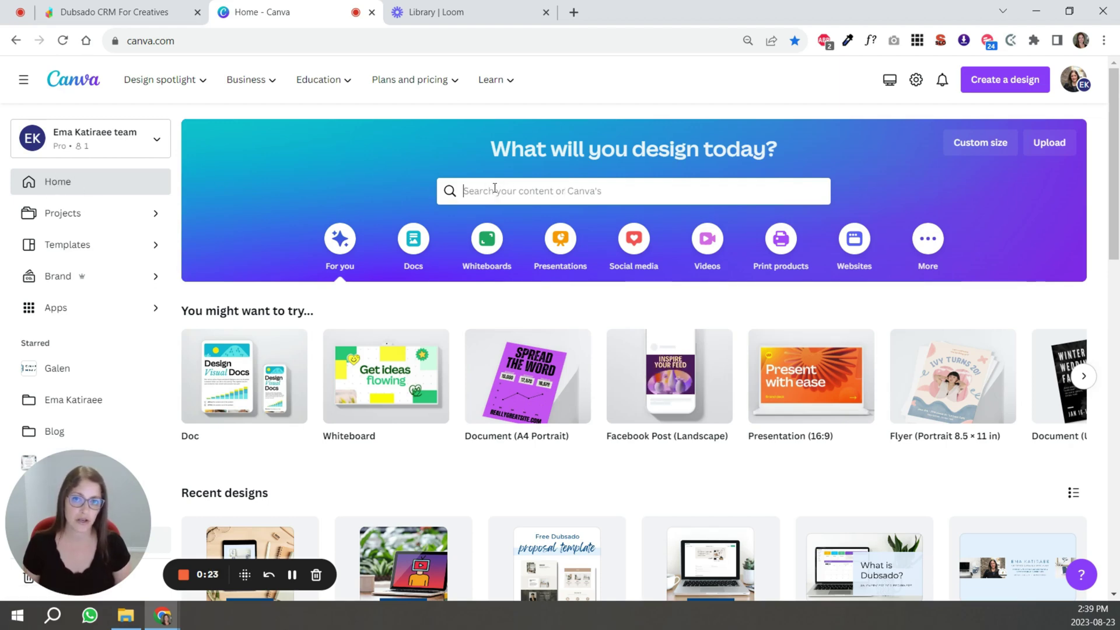
{"action": "left_click", "coordinate": [518, 261]}
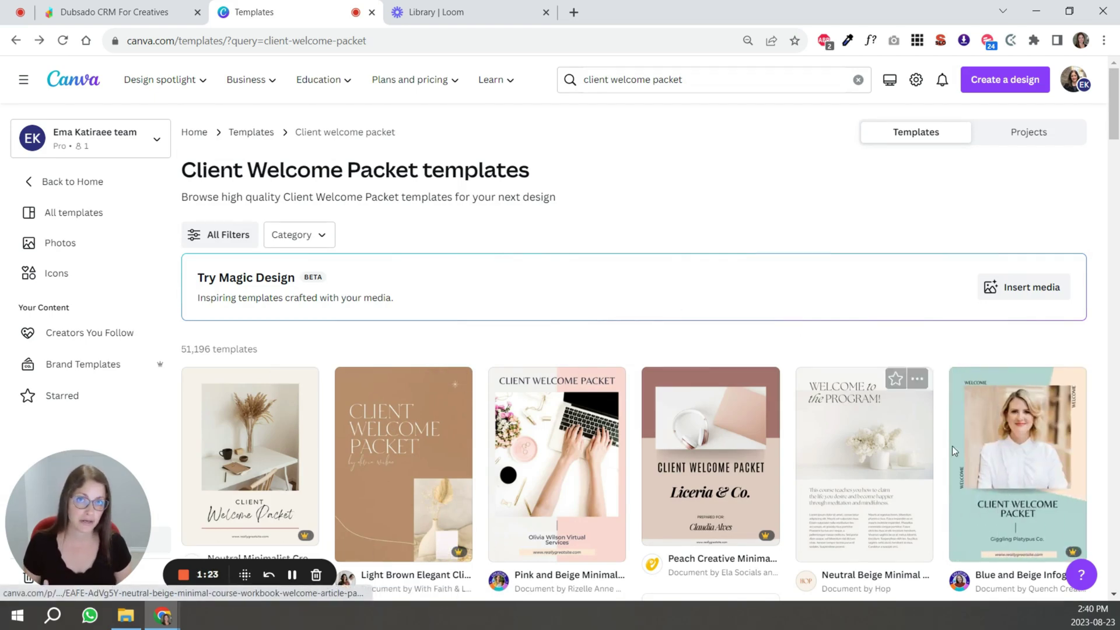
{"action": "left_click", "coordinate": [1026, 446]}
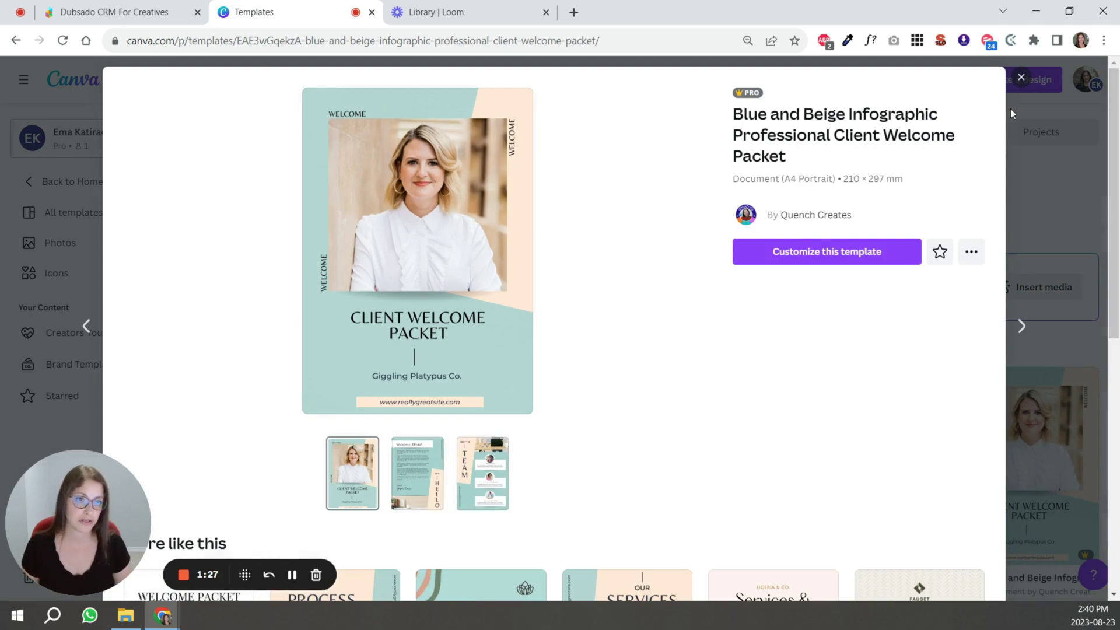
{"action": "left_click", "coordinate": [1020, 77]}
Preview the Minimalist Simple Client template's Meet Your Team page, then open the Neutral Minimalist Cream and Pink template
{"action": "scroll", "coordinate": [857, 318], "scroll_direction": "down", "scroll_amount": 3}
{"action": "scroll", "coordinate": [858, 318], "scroll_direction": "down", "scroll_amount": 3}
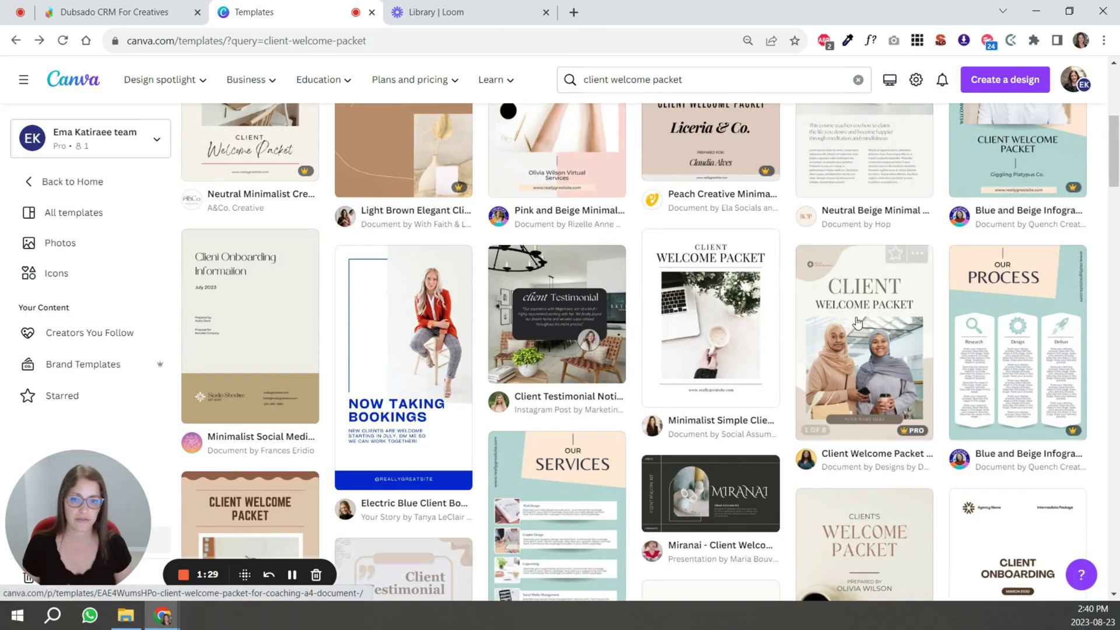
{"action": "left_click", "coordinate": [747, 324]}
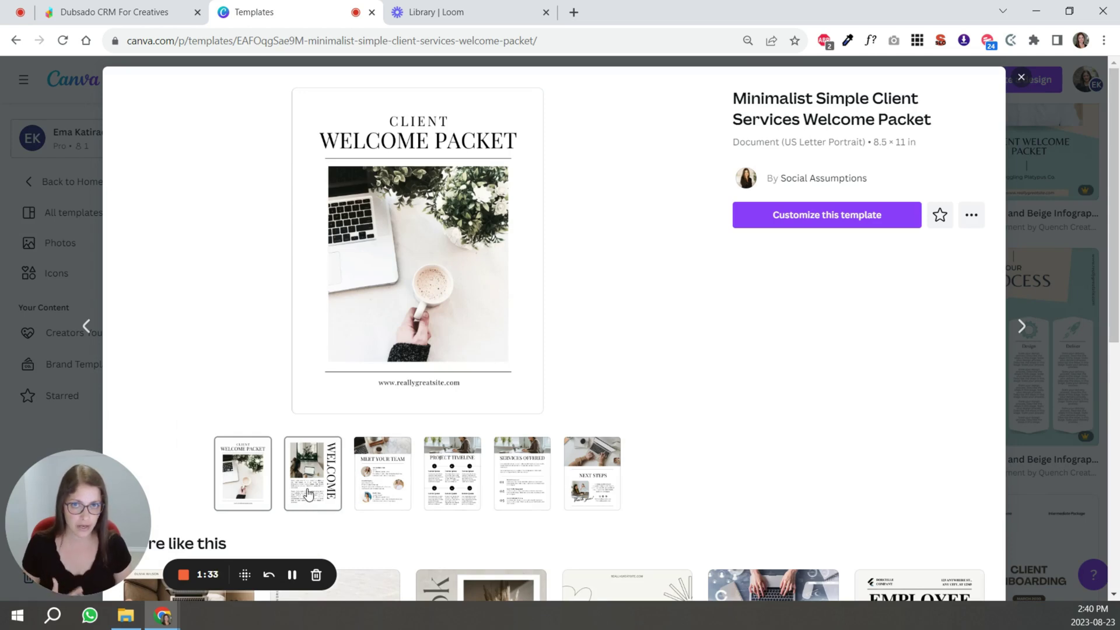
{"action": "left_click", "coordinate": [373, 482]}
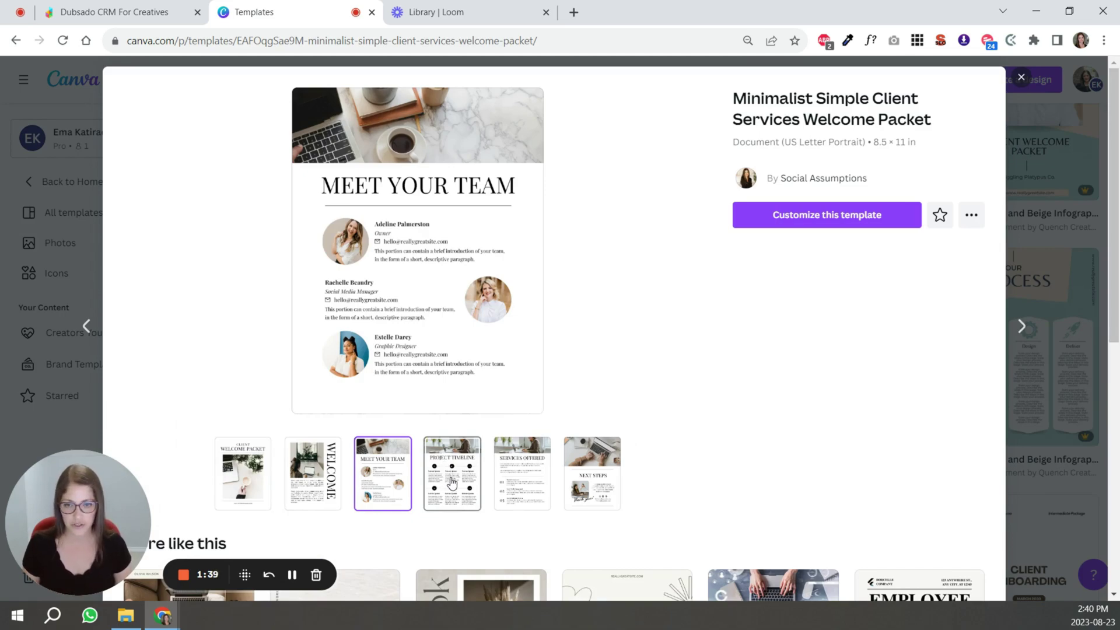
{"action": "left_click", "coordinate": [1021, 77]}
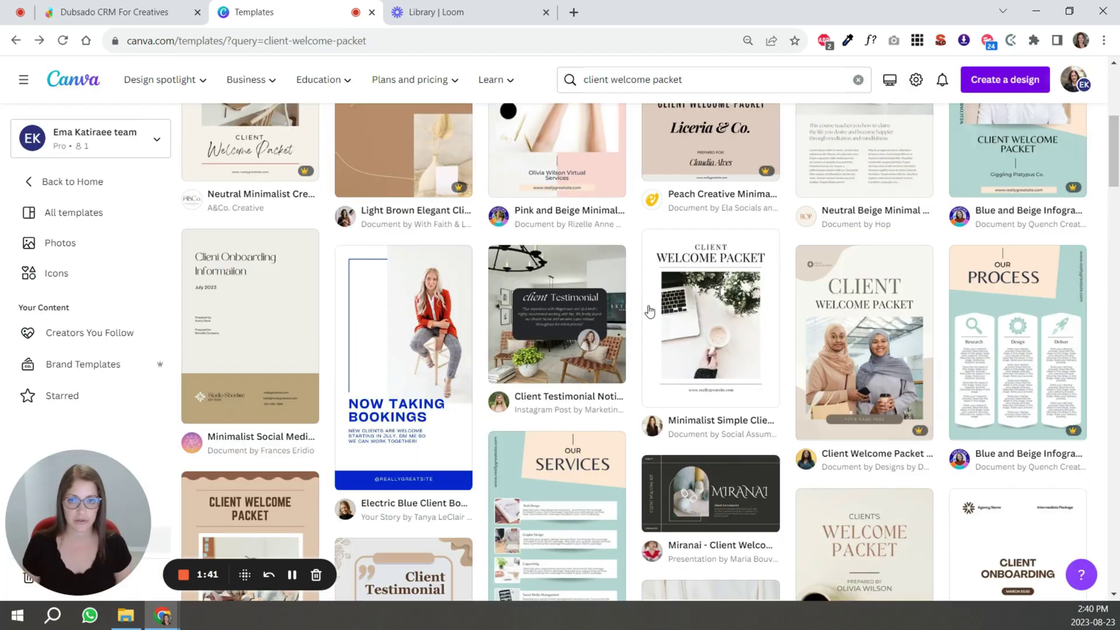
{"action": "scroll", "coordinate": [523, 389], "scroll_direction": "up", "scroll_amount": 3}
{"action": "left_click", "coordinate": [263, 397]}
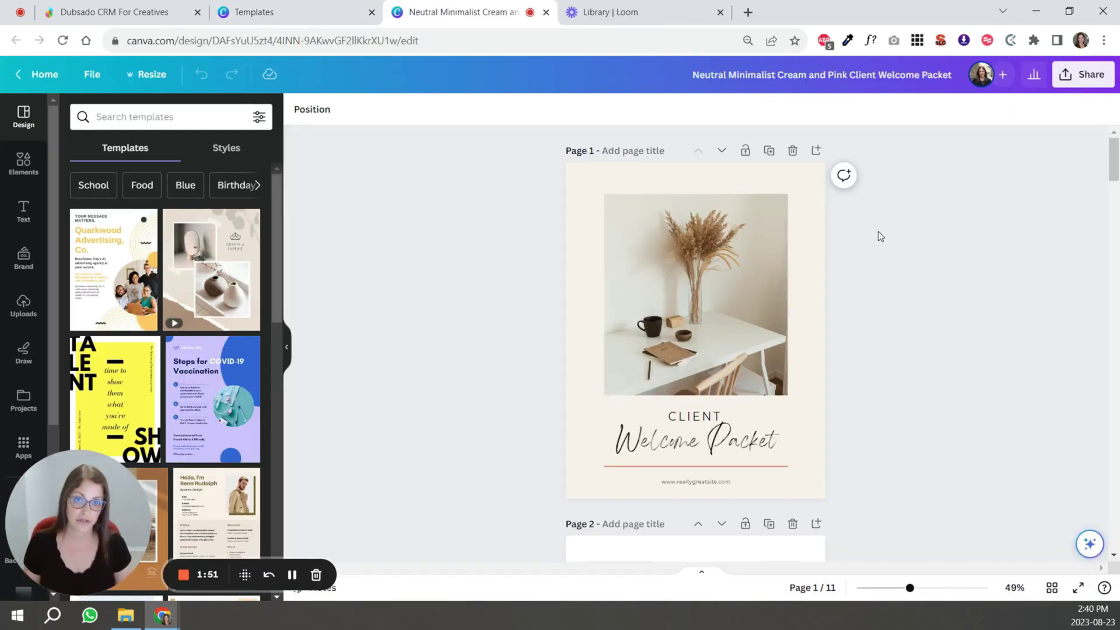
Delete the cover photo and make the cover page background light blue
{"action": "left_click", "coordinate": [697, 310]}
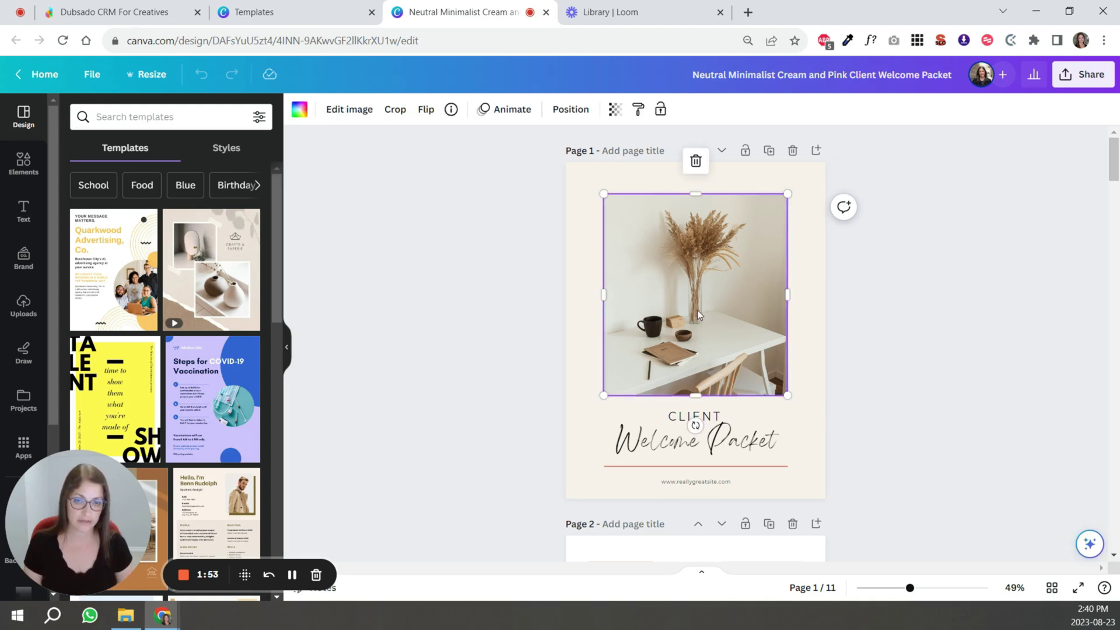
{"action": "key", "text": "Delete"}
{"action": "left_click", "coordinate": [669, 177]}
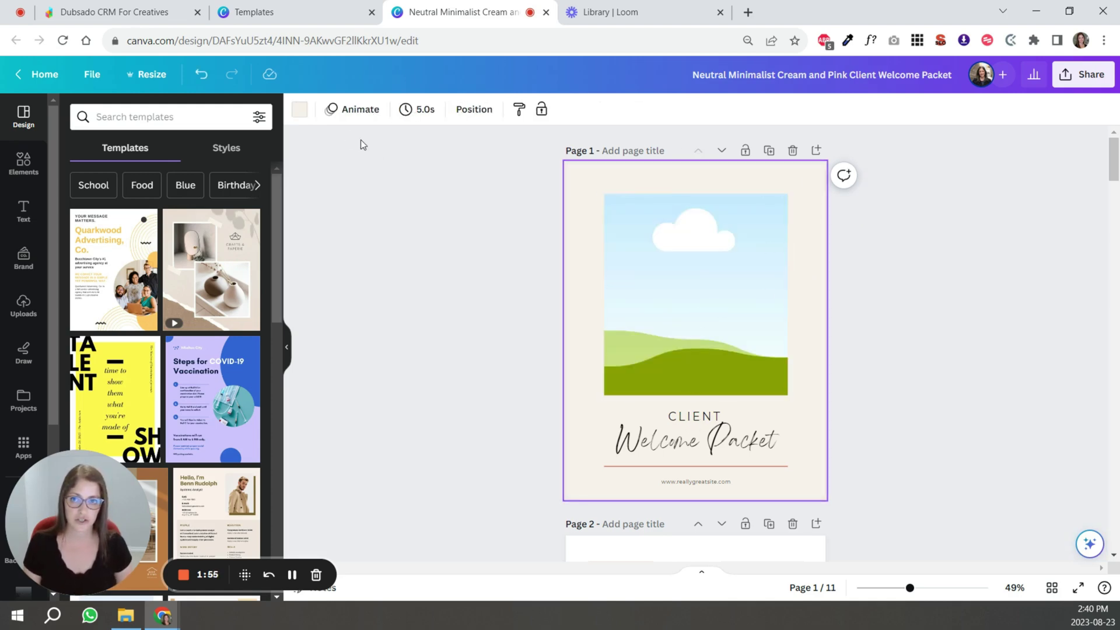
{"action": "left_click", "coordinate": [299, 109]}
{"action": "left_click", "coordinate": [114, 326]}
{"action": "scroll", "coordinate": [883, 320], "scroll_direction": "down", "scroll_amount": 2}
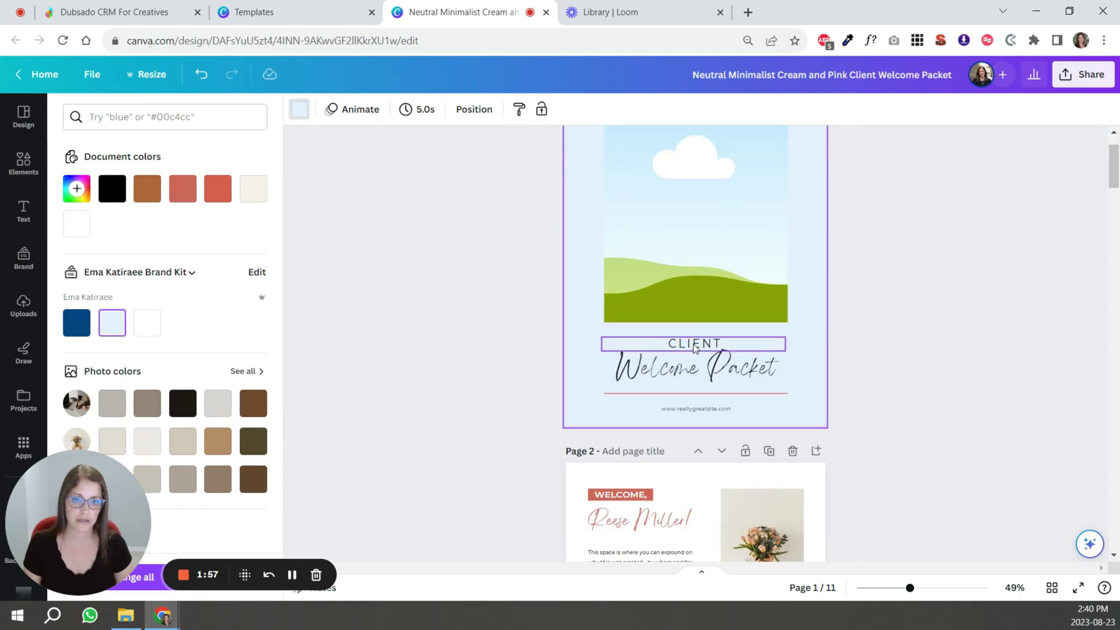
Recolour the pink divider line dark navy and apply navy to every pink element on all pages
{"action": "left_click", "coordinate": [659, 393]}
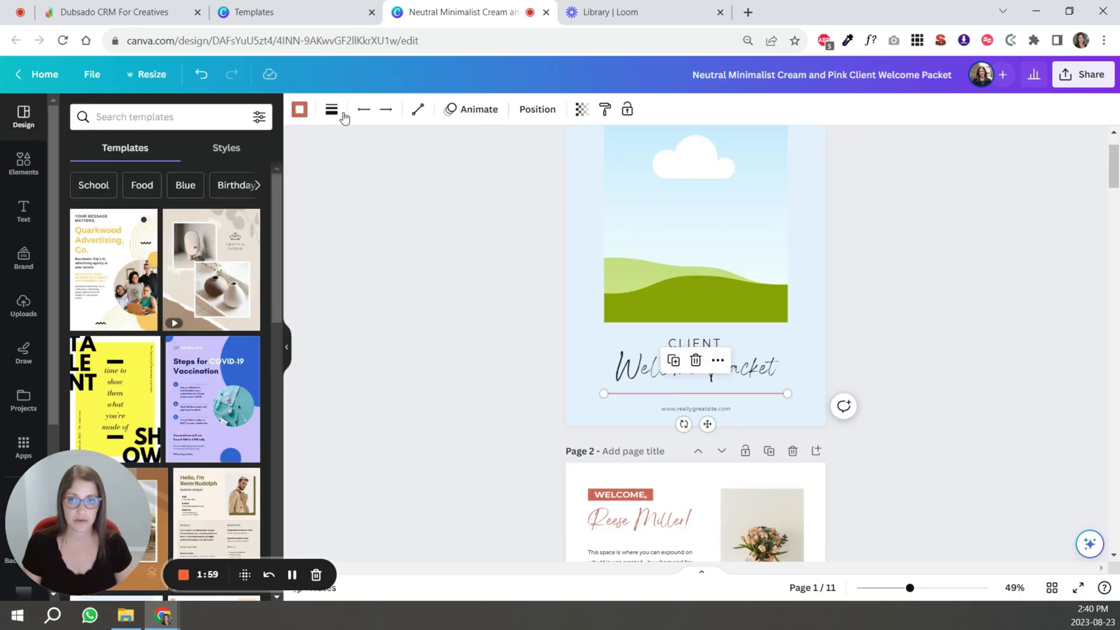
{"action": "left_click", "coordinate": [299, 109]}
{"action": "left_click", "coordinate": [77, 322]}
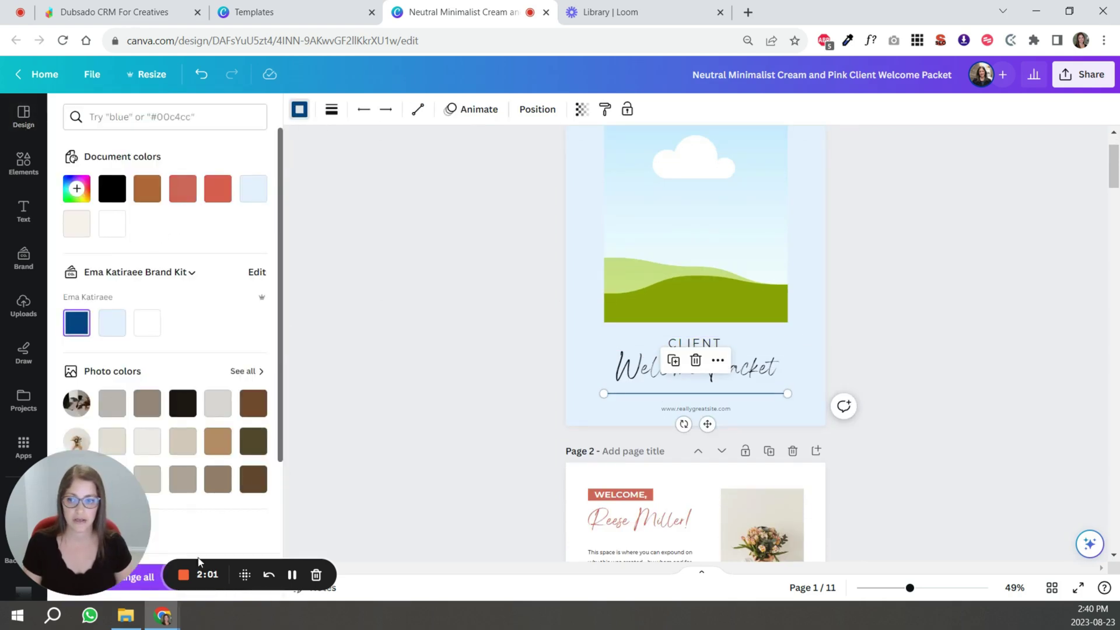
{"action": "left_click_drag", "start_coordinate": [98, 529], "coordinate": [98, 429]}
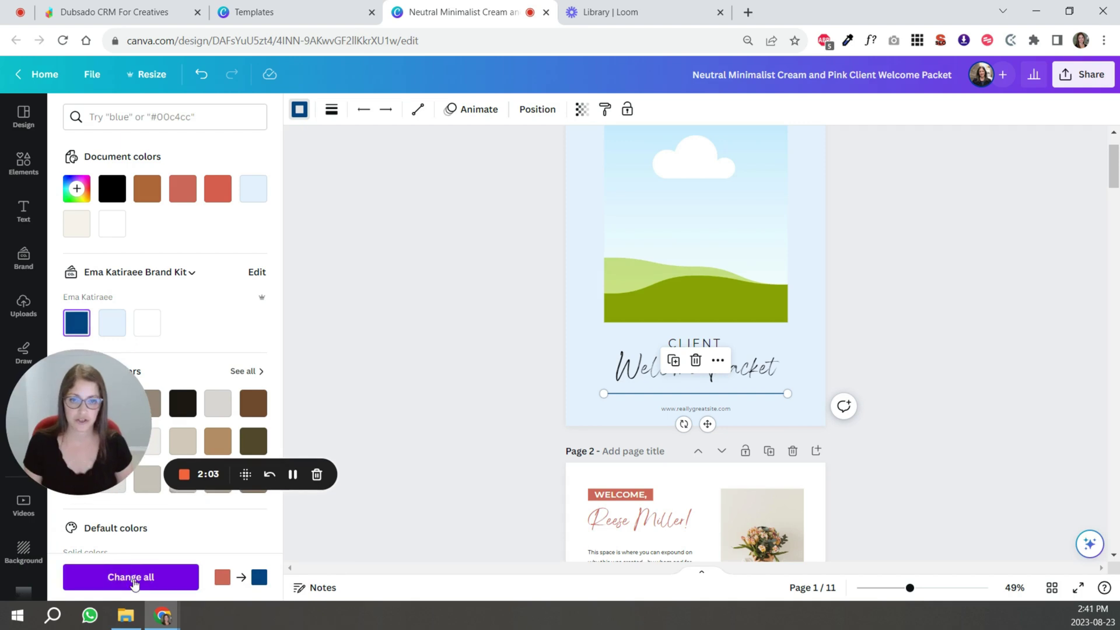
{"action": "left_click", "coordinate": [133, 581]}
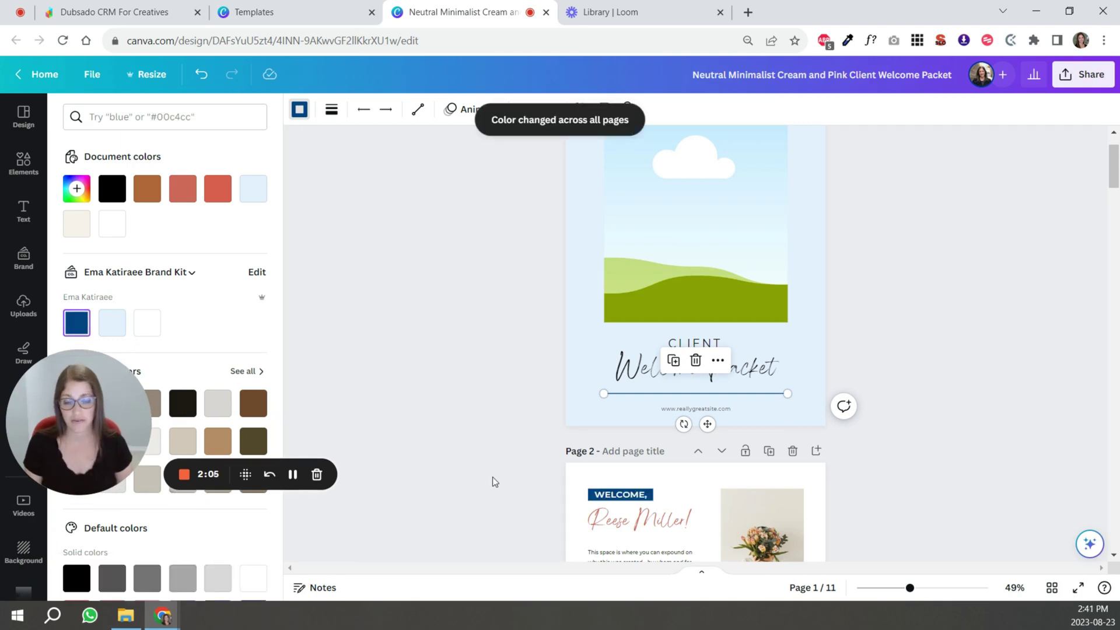
{"action": "left_click_drag", "start_coordinate": [116, 424], "coordinate": [117, 479]}
{"action": "left_click", "coordinate": [609, 368]}
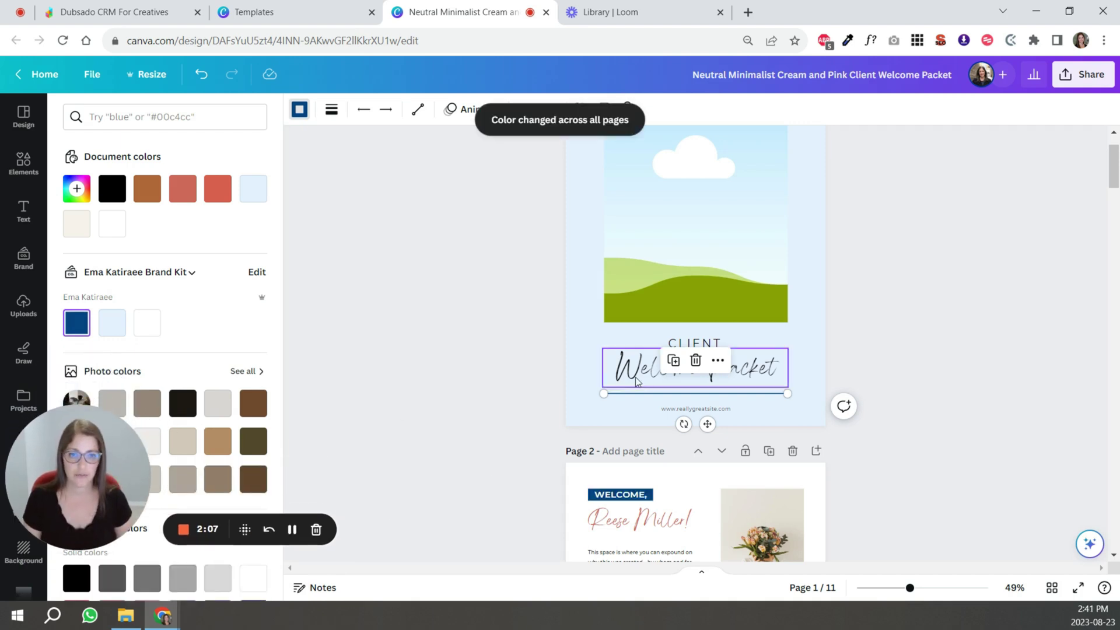
Replace the script font with Montserrat everywhere, shrink the Welcome Packet heading and nudge it lower
{"action": "left_click", "coordinate": [340, 110]}
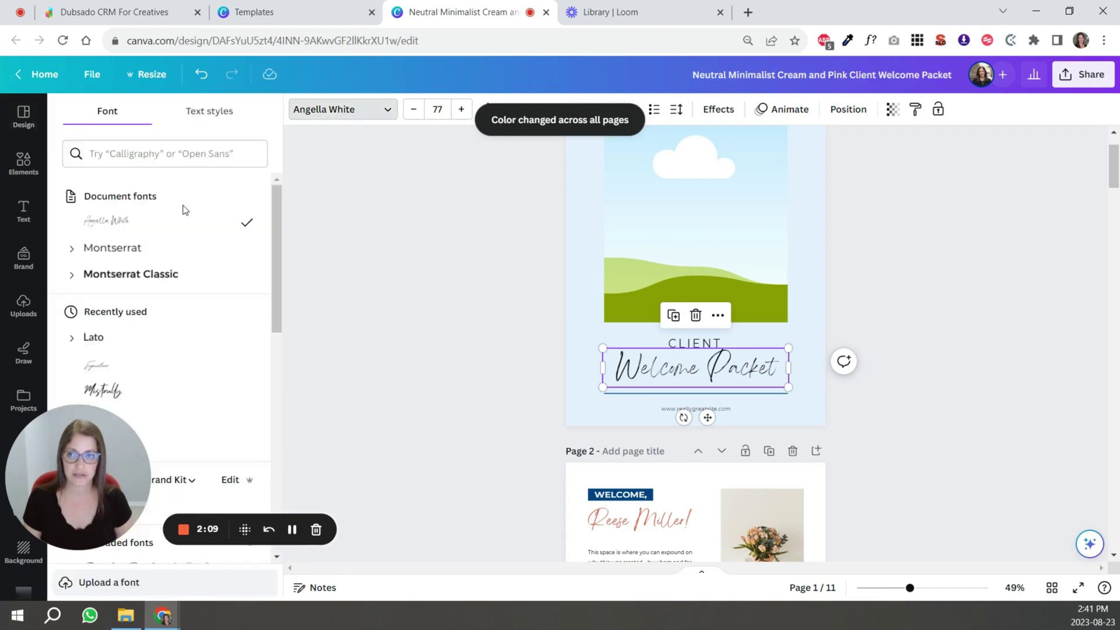
{"action": "left_click", "coordinate": [147, 251]}
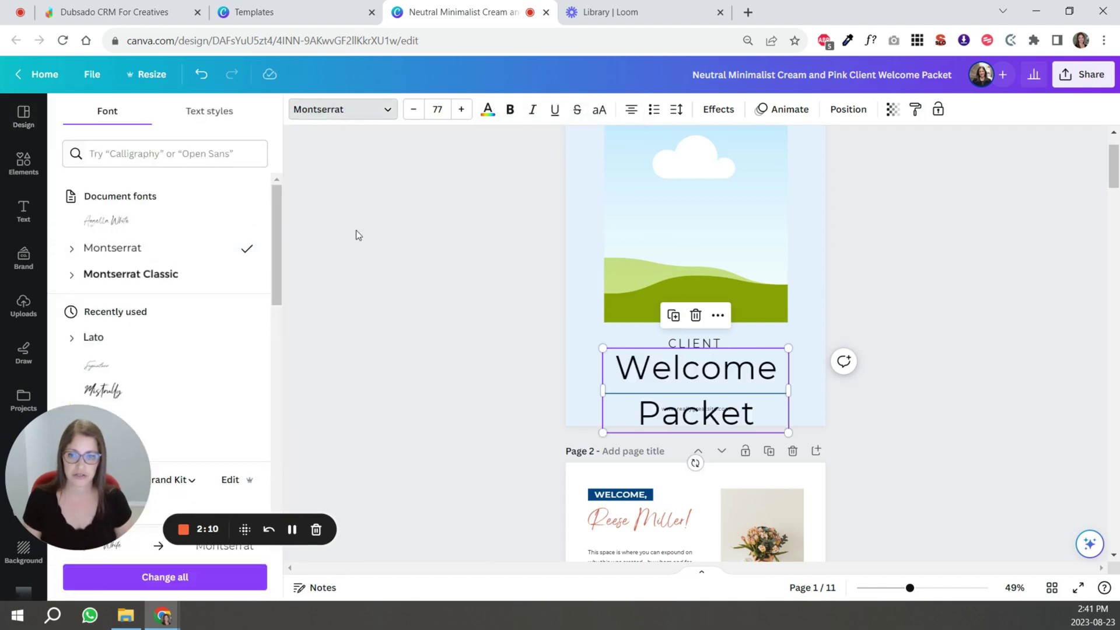
{"action": "left_click", "coordinate": [183, 577]}
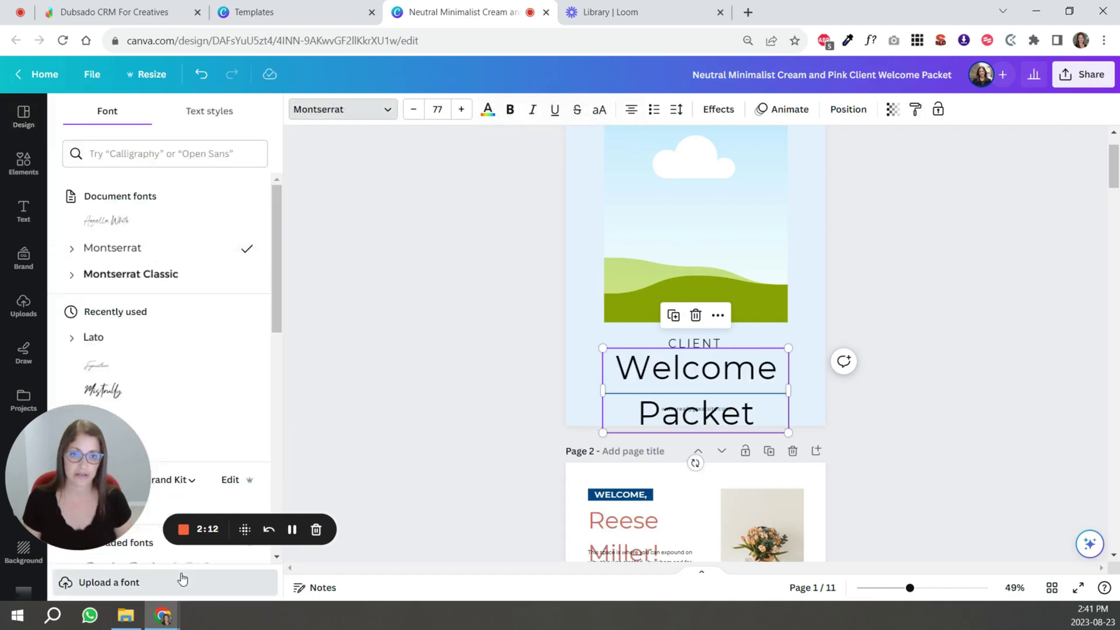
{"action": "left_click", "coordinate": [411, 111]}
{"action": "left_click", "coordinate": [411, 111]}
{"action": "left_click", "coordinate": [412, 111]}
{"action": "left_click", "coordinate": [412, 111]}
{"action": "left_click", "coordinate": [412, 110]}
{"action": "left_click", "coordinate": [411, 111]}
{"action": "left_click", "coordinate": [412, 111]}
{"action": "left_click", "coordinate": [411, 111]}
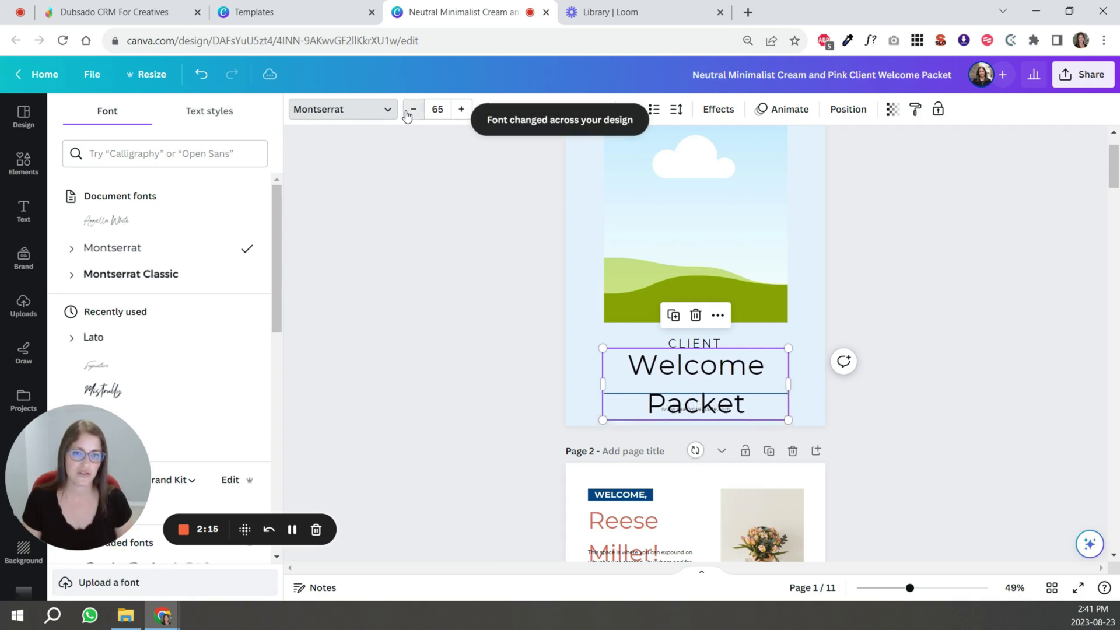
{"action": "left_click", "coordinate": [407, 113]}
{"action": "left_click", "coordinate": [407, 113]}
{"action": "left_click", "coordinate": [407, 113]}
{"action": "left_click", "coordinate": [407, 113]}
{"action": "left_click", "coordinate": [413, 111]}
{"action": "left_click", "coordinate": [412, 110]}
{"action": "left_click", "coordinate": [413, 111]}
{"action": "left_click", "coordinate": [413, 111]}
{"action": "left_click", "coordinate": [412, 110]}
{"action": "left_click", "coordinate": [412, 110]}
{"action": "left_click", "coordinate": [412, 110]}
{"action": "left_click", "coordinate": [413, 110]}
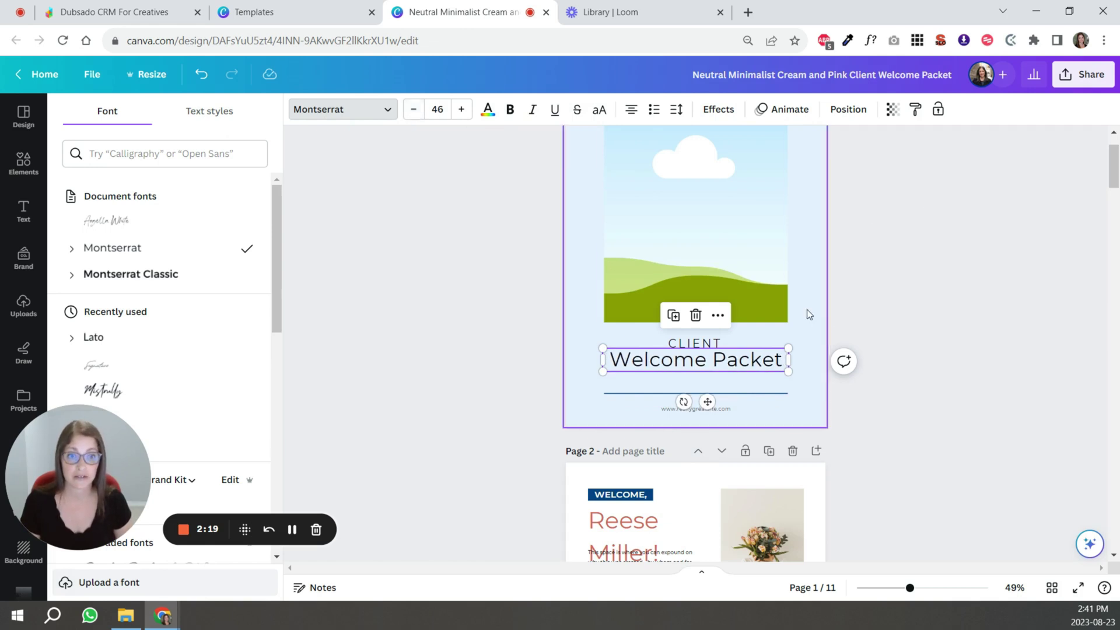
{"action": "left_click_drag", "start_coordinate": [731, 357], "coordinate": [731, 362]}
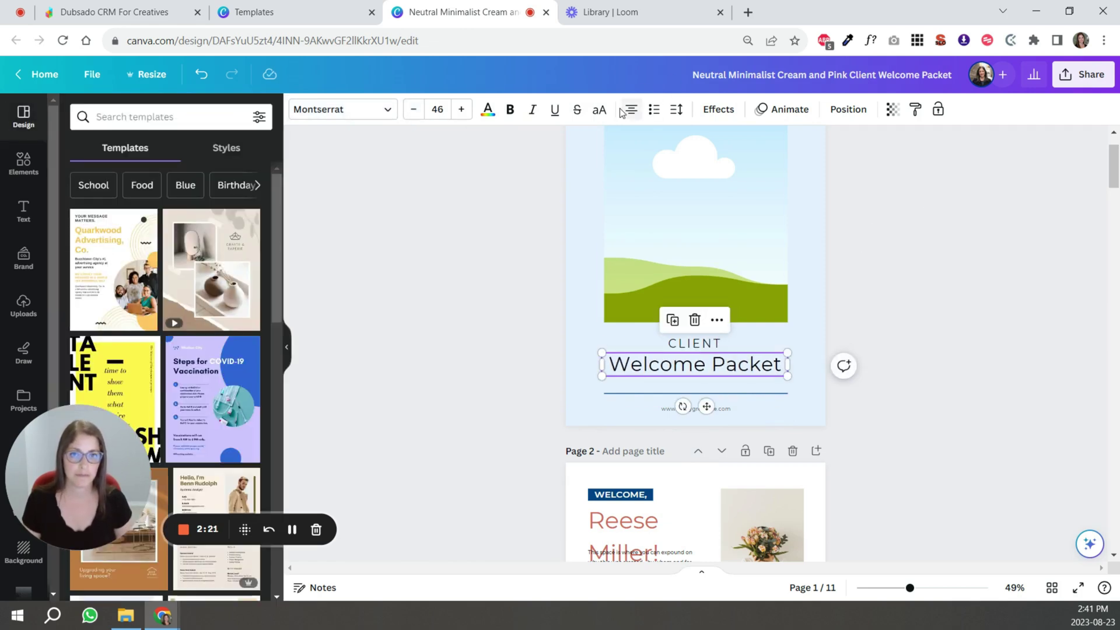
Make the heading uppercase WELCOME PACKET at size 41 on one line, just above the divider
{"action": "left_click", "coordinate": [599, 110]}
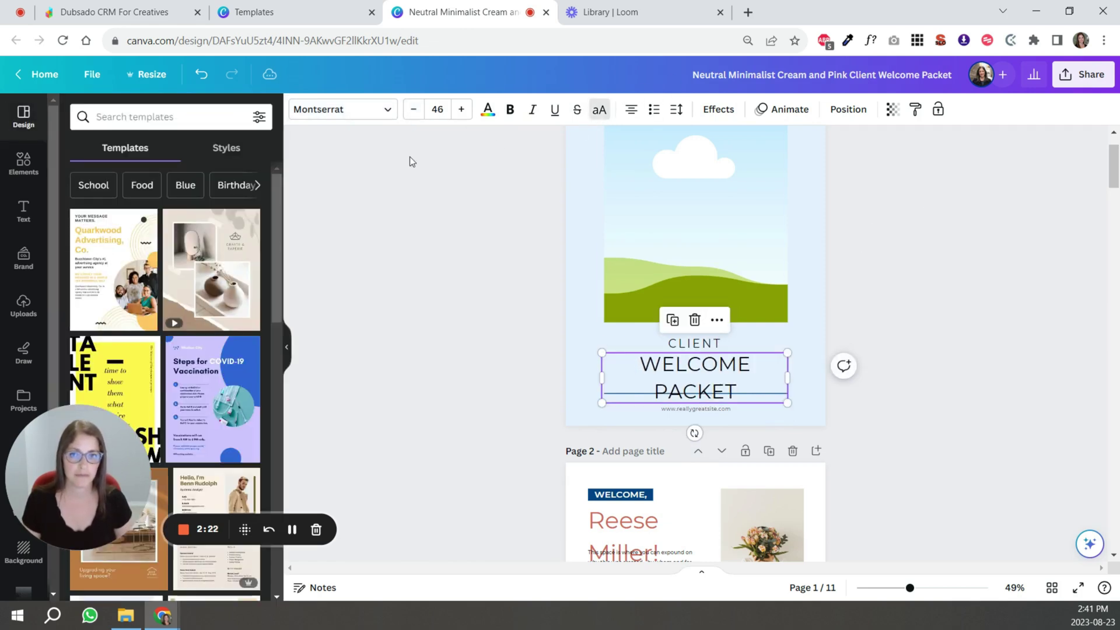
{"action": "left_click", "coordinate": [413, 110]}
{"action": "left_click", "coordinate": [413, 110]}
{"action": "left_click", "coordinate": [413, 111]}
{"action": "left_click", "coordinate": [413, 110]}
{"action": "left_click", "coordinate": [413, 110]}
{"action": "left_click_drag", "start_coordinate": [696, 369], "coordinate": [696, 376]}
{"action": "left_click", "coordinate": [698, 242]}
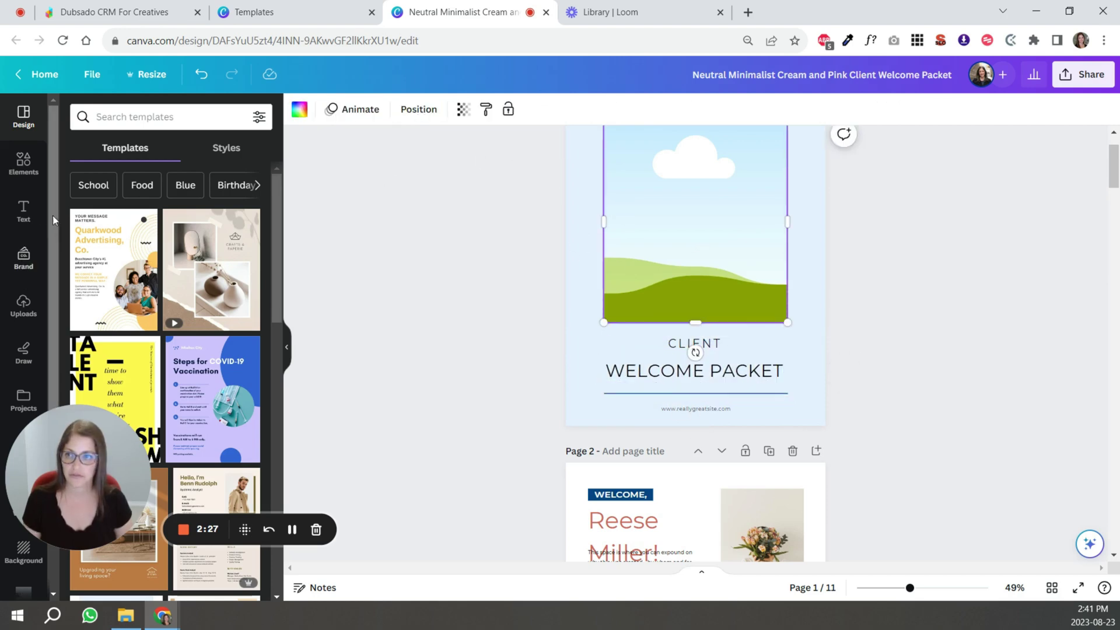
Browse replacement cover images, then shrink the Meet the Team heading to size 61 on one line
{"action": "left_click", "coordinate": [23, 162]}
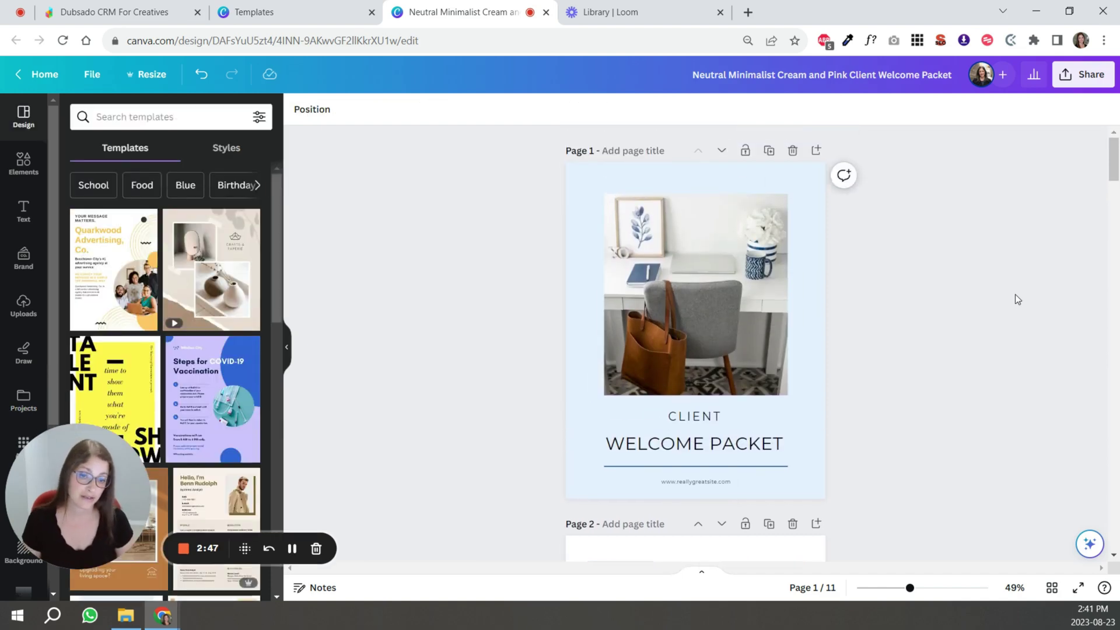
{"action": "scroll", "coordinate": [847, 415], "scroll_direction": "down", "scroll_amount": 10}
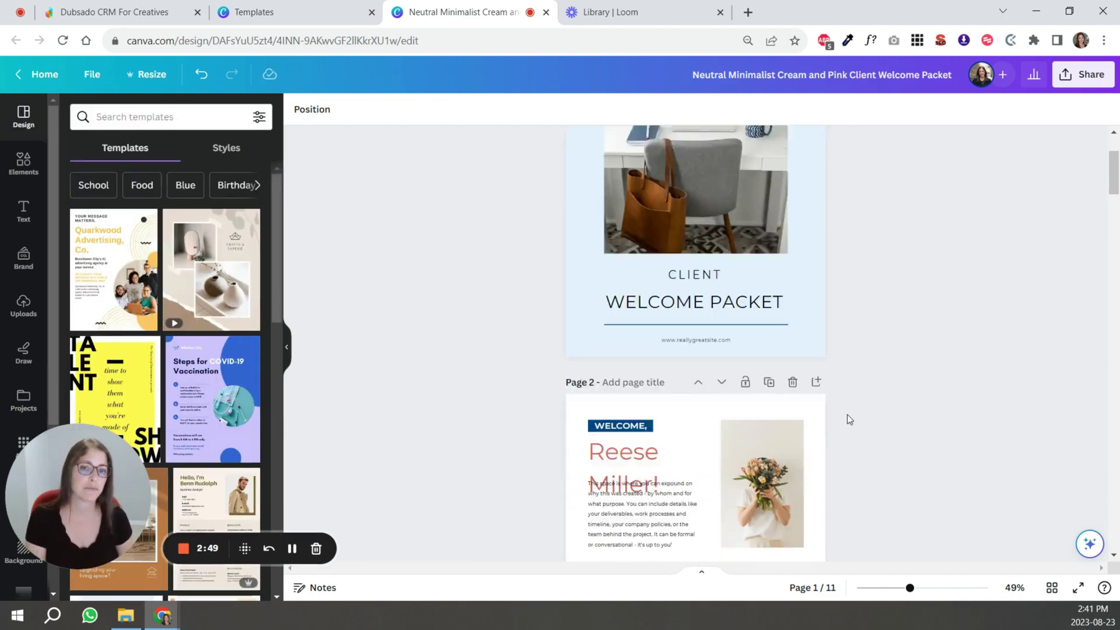
{"action": "scroll", "coordinate": [849, 408], "scroll_direction": "down", "scroll_amount": 6}
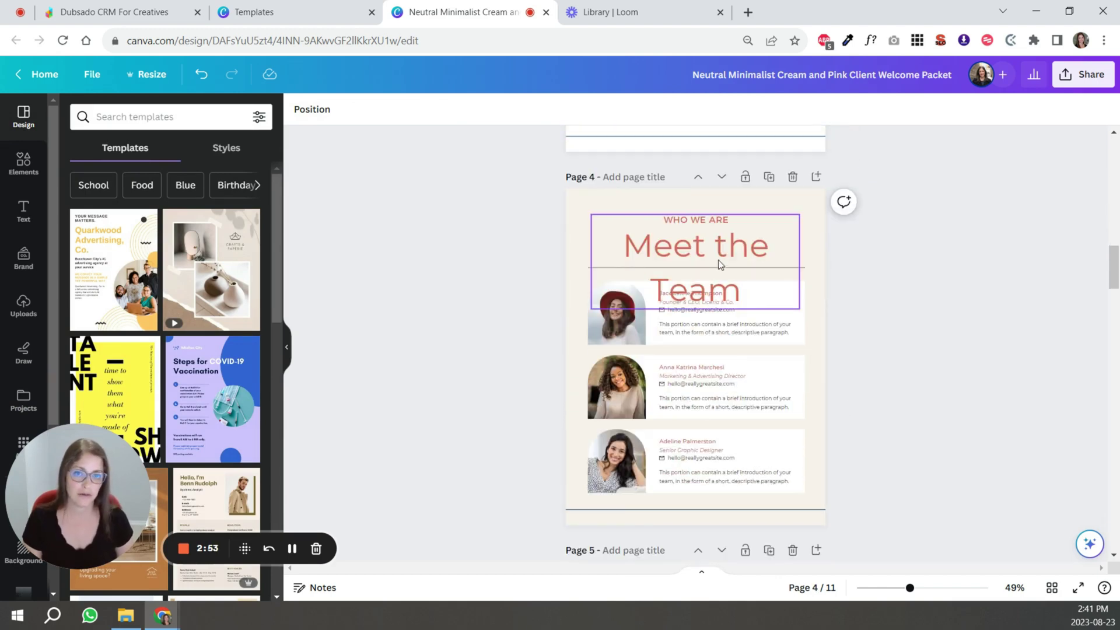
{"action": "left_click", "coordinate": [686, 263]}
{"action": "left_click", "coordinate": [413, 111]}
{"action": "left_click", "coordinate": [414, 111]}
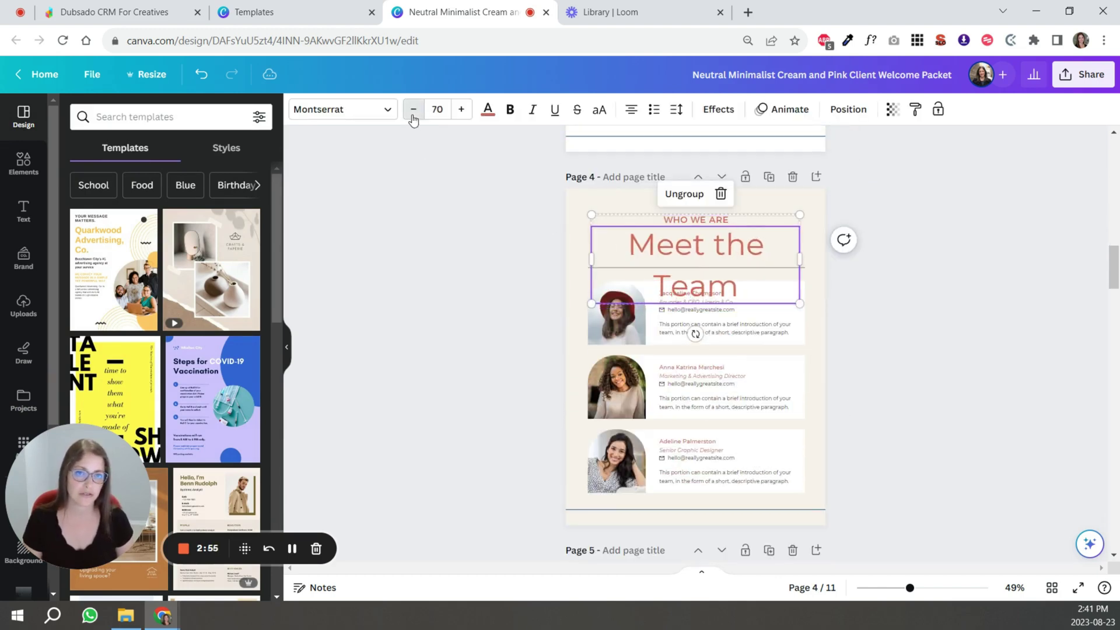
{"action": "left_click", "coordinate": [413, 111]}
{"action": "left_click", "coordinate": [413, 111]}
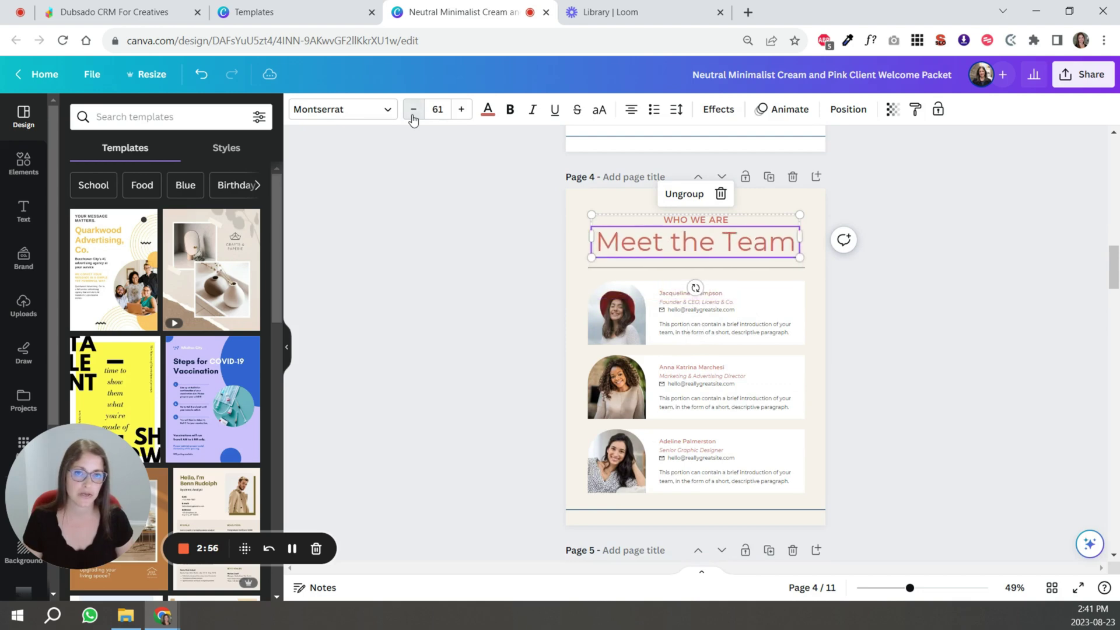
Recolour the heading dark blue and turn all pink text dark blue on every page
{"action": "left_click", "coordinate": [487, 109]}
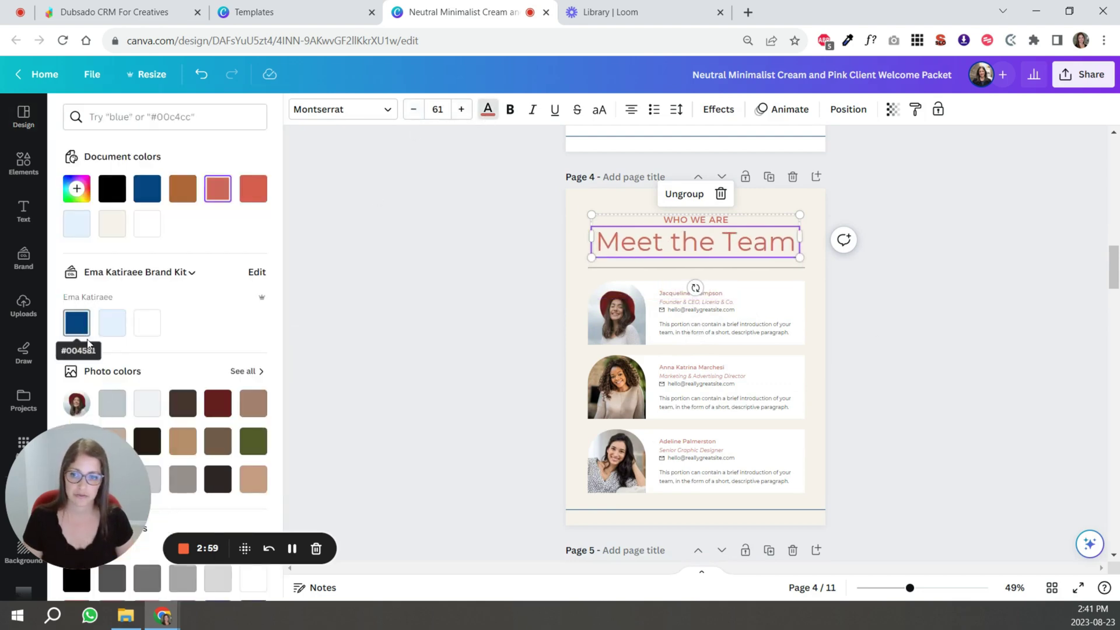
{"action": "left_click", "coordinate": [76, 322]}
{"action": "left_click", "coordinate": [130, 577]}
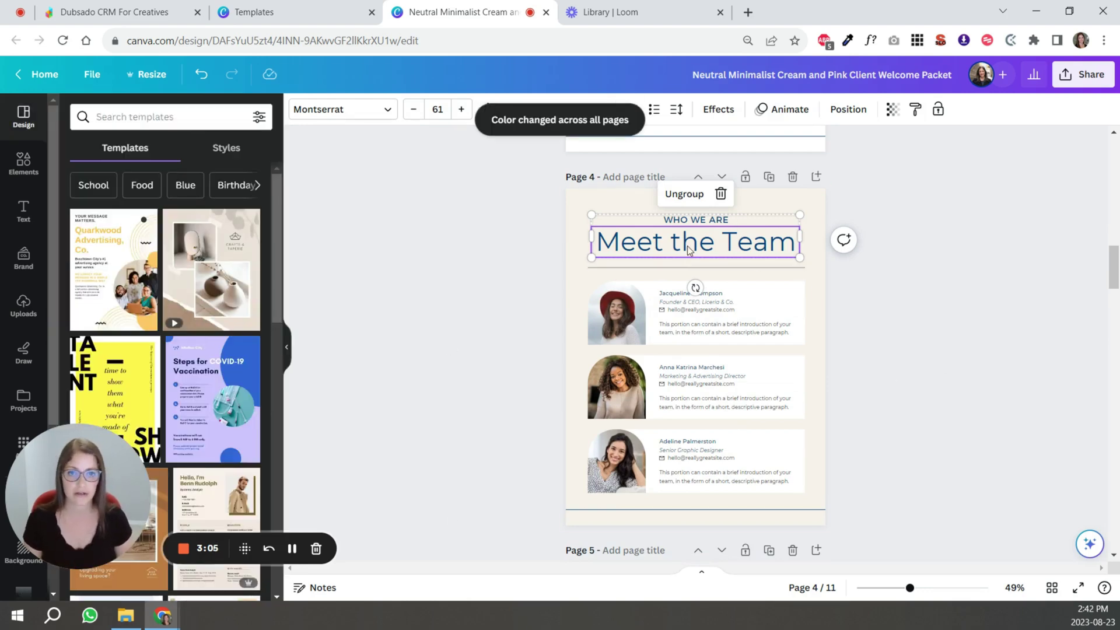
Set page 4's background to light blue
{"action": "left_click", "coordinate": [786, 205]}
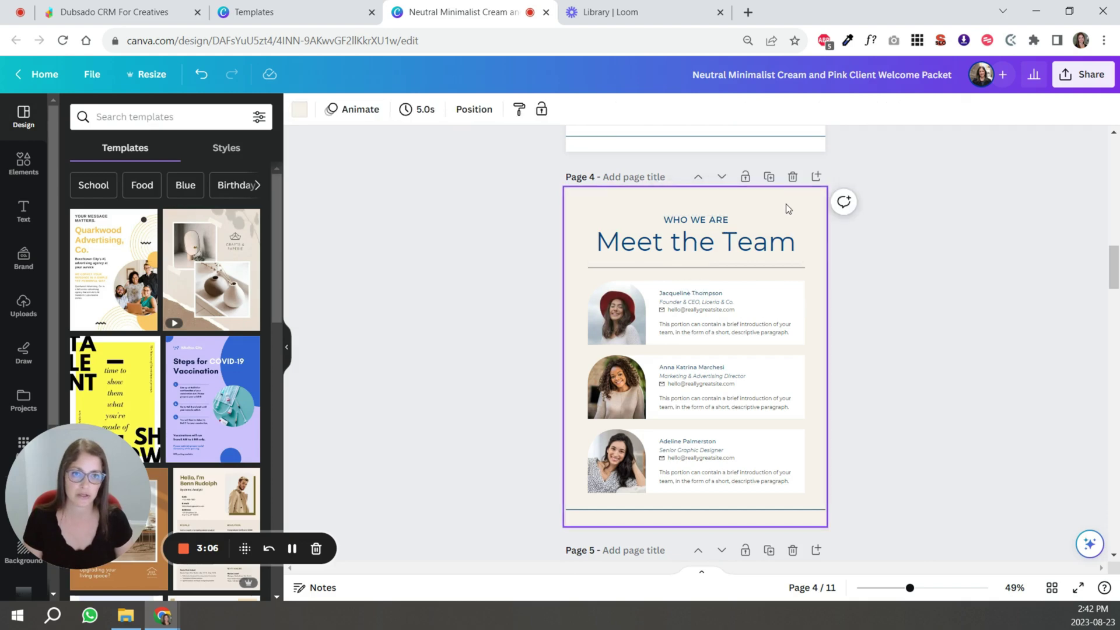
{"action": "left_click", "coordinate": [299, 109]}
{"action": "left_click", "coordinate": [112, 322]}
Apply the light blue background to all pages and scroll through the packet to check them
{"action": "left_click", "coordinate": [131, 578]}
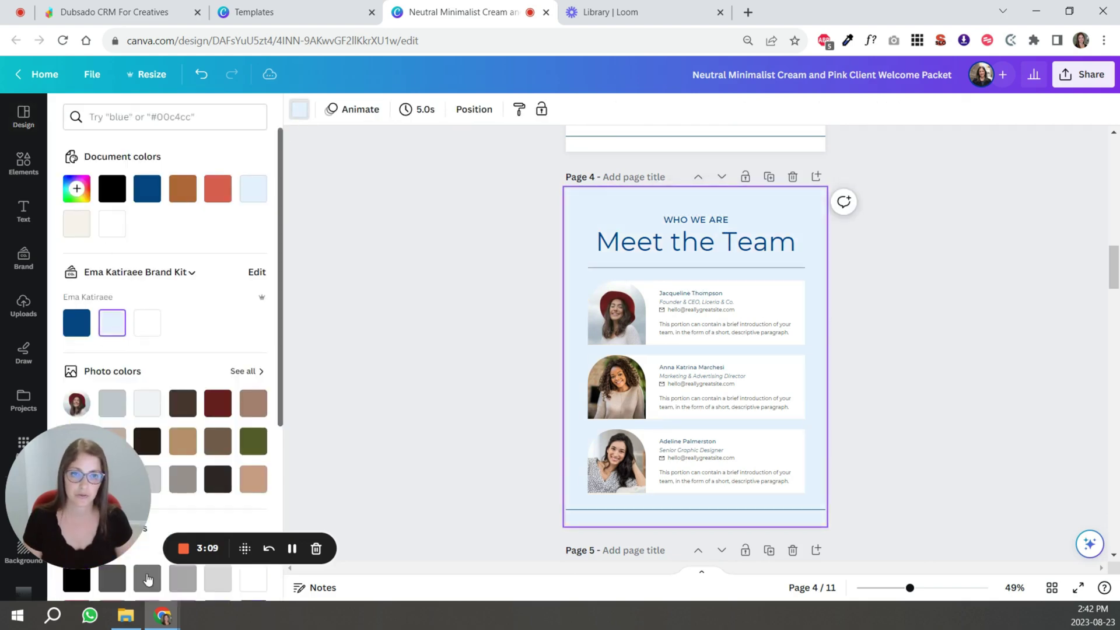
{"action": "left_click", "coordinate": [941, 368]}
{"action": "scroll", "coordinate": [940, 367], "scroll_direction": "down", "scroll_amount": 10}
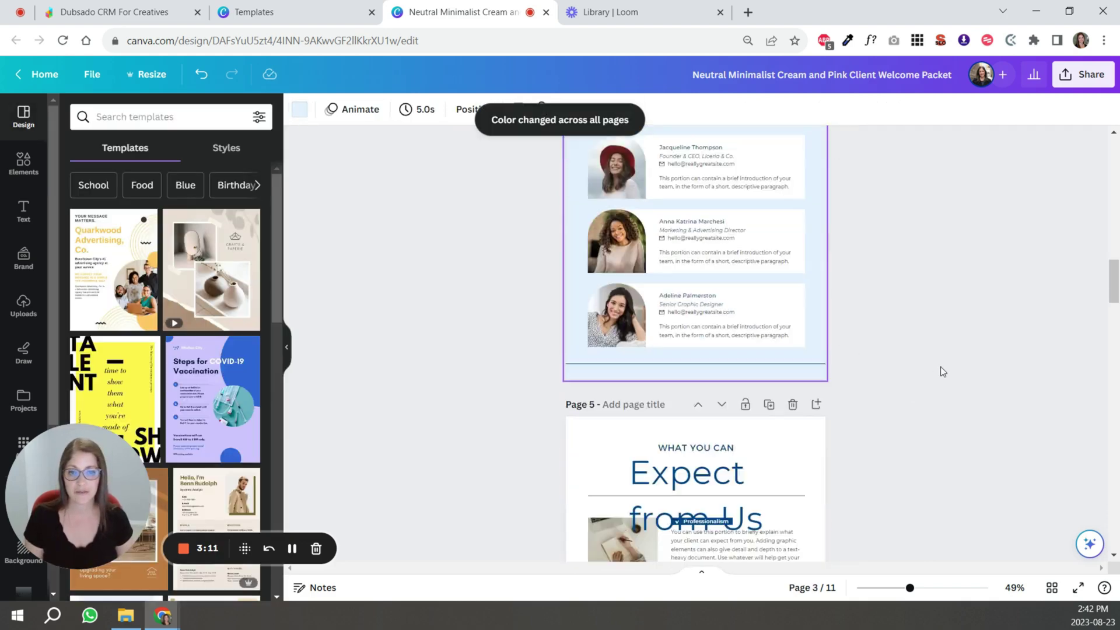
{"action": "scroll", "coordinate": [940, 367], "scroll_direction": "down", "scroll_amount": 5}
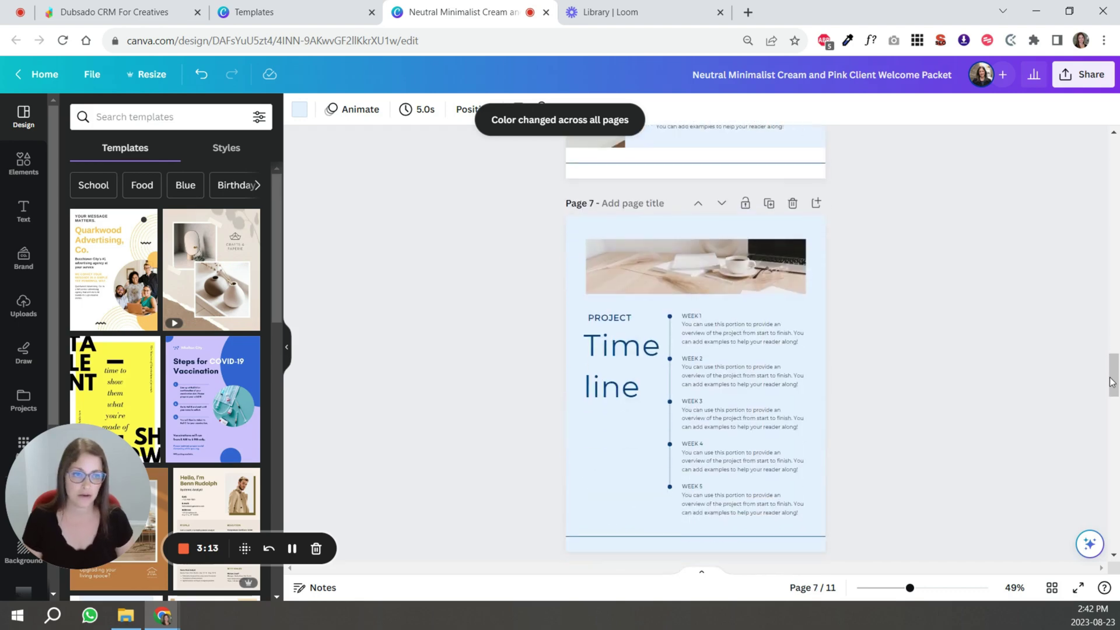
{"action": "left_click_drag", "start_coordinate": [1112, 383], "coordinate": [1111, 140]}
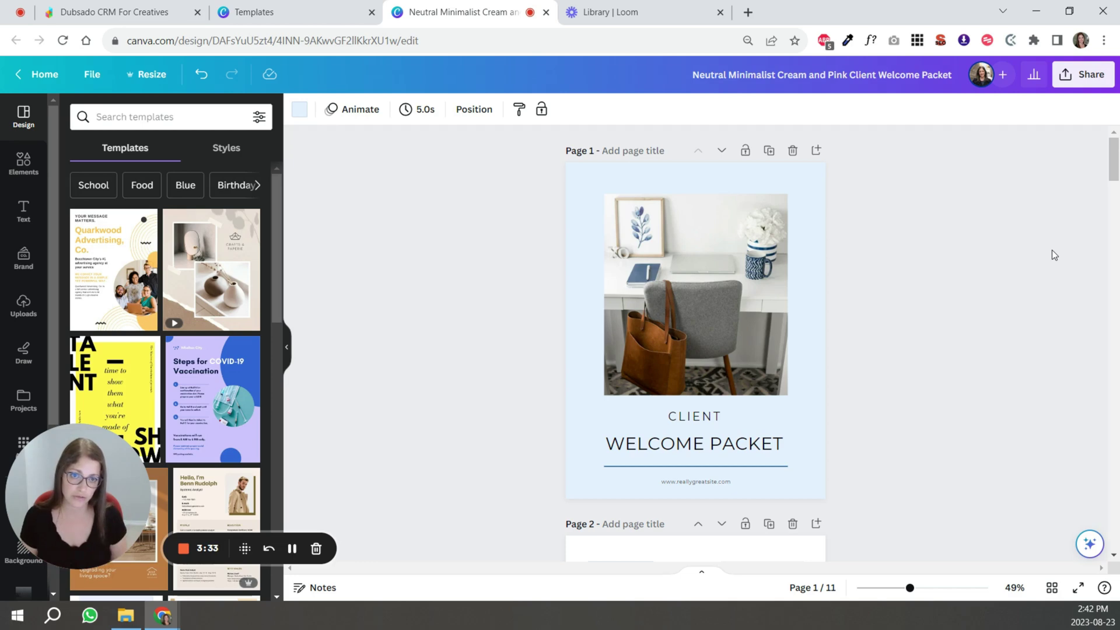
{"action": "scroll", "coordinate": [1003, 266], "scroll_direction": "down", "scroll_amount": 4}
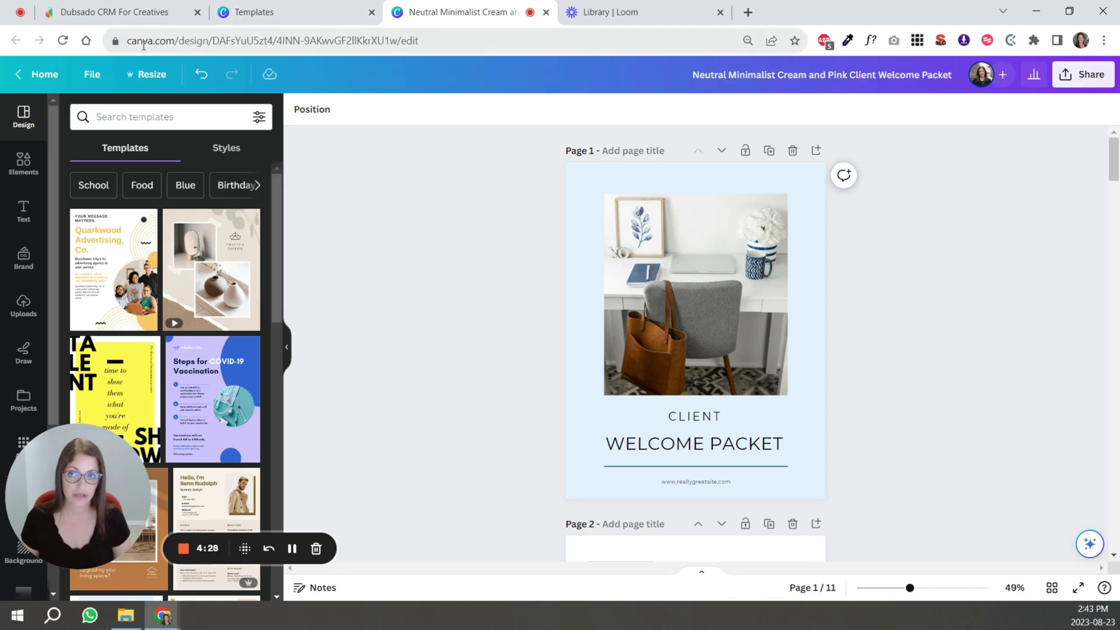
Create and copy a view-only link to the welcome packet design
{"action": "left_click", "coordinate": [1084, 77]}
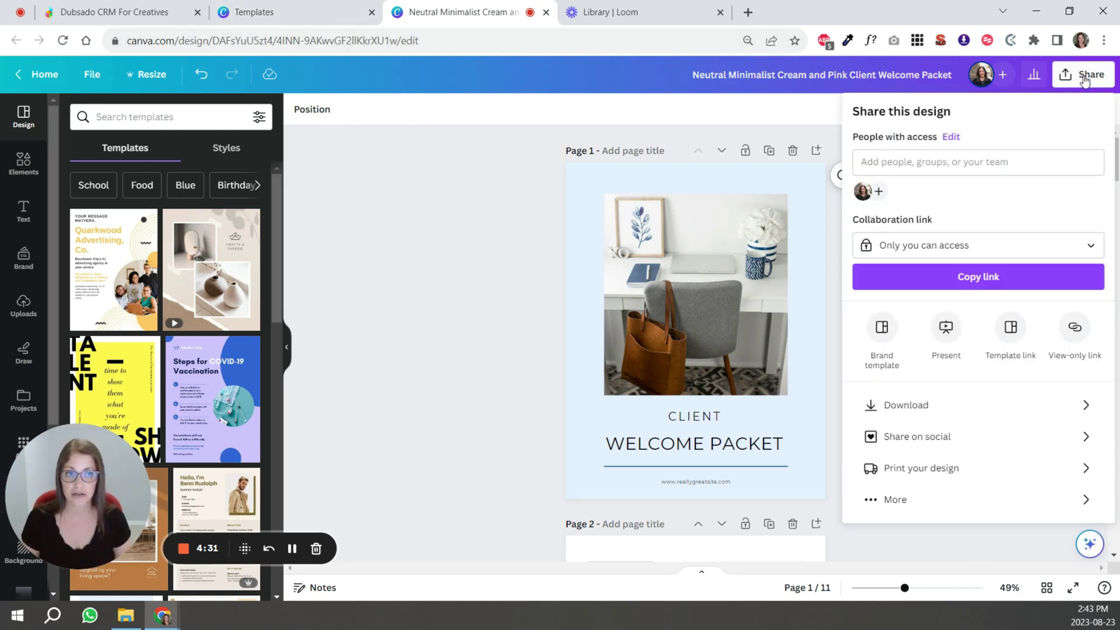
{"action": "left_click", "coordinate": [1075, 331]}
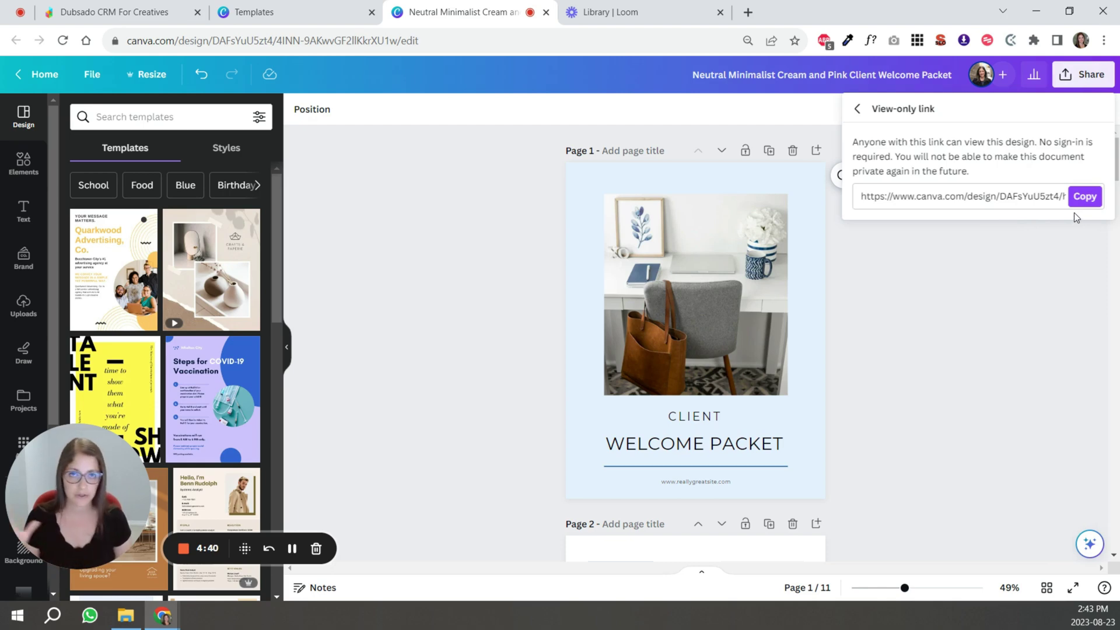
{"action": "left_click", "coordinate": [1081, 196]}
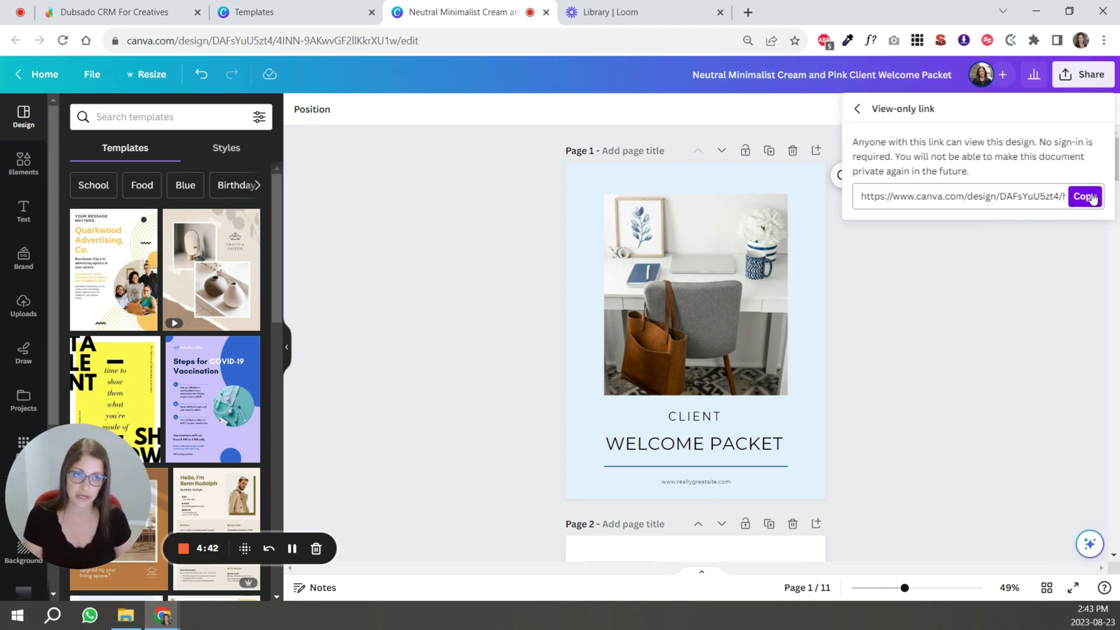
{"action": "left_click", "coordinate": [1006, 369]}
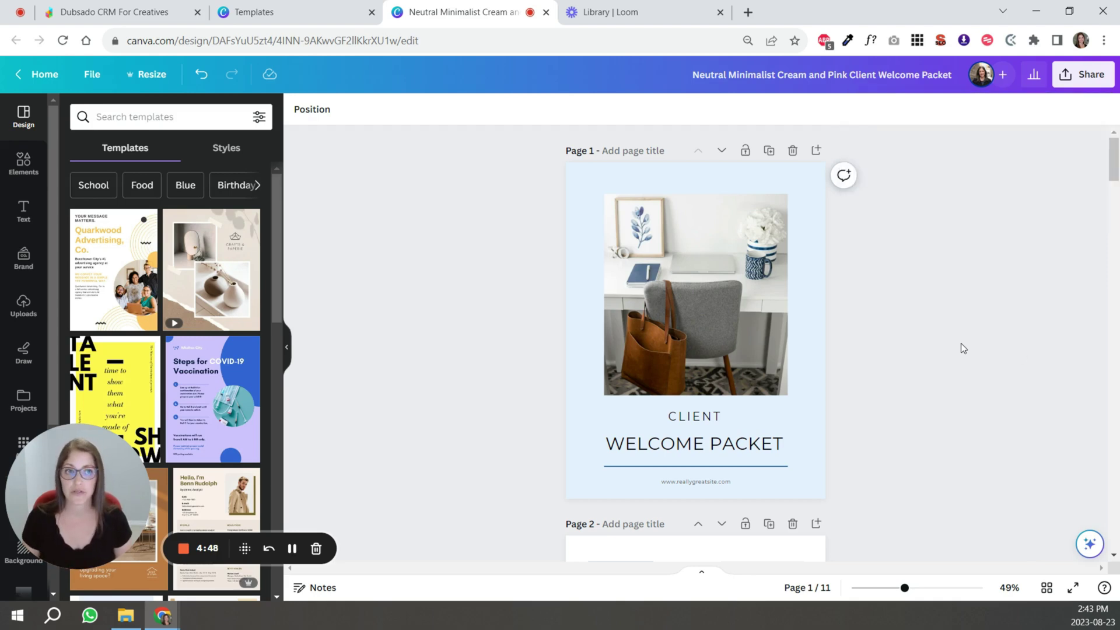
Download all 11 pages of the welcome packet as a PDF Standard file
{"action": "left_click", "coordinate": [1077, 77]}
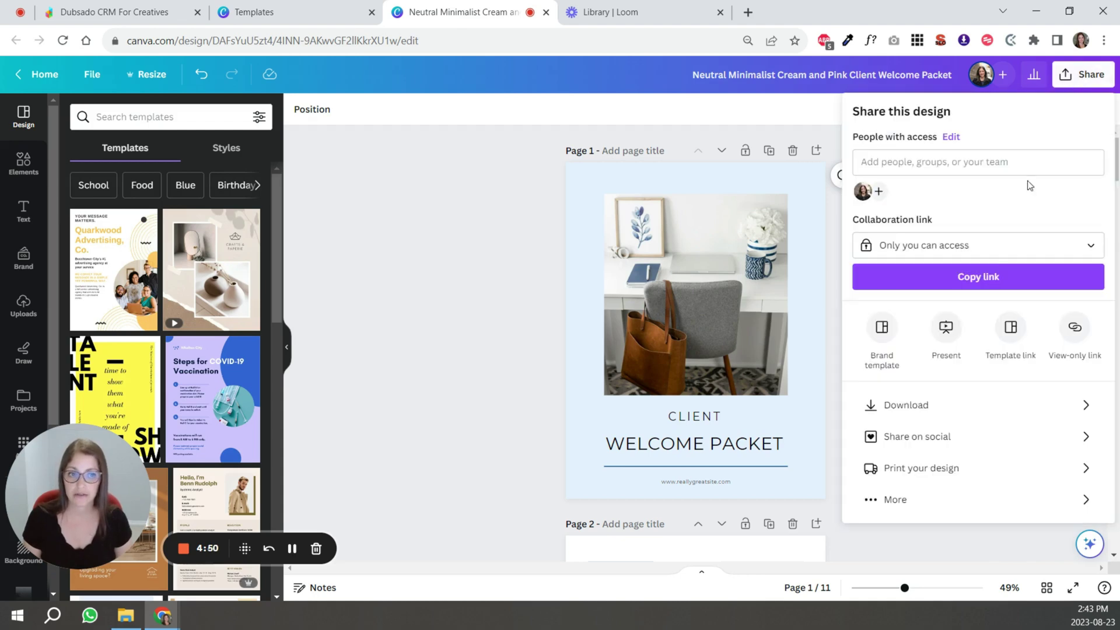
{"action": "left_click", "coordinate": [905, 404]}
{"action": "left_click", "coordinate": [903, 167]}
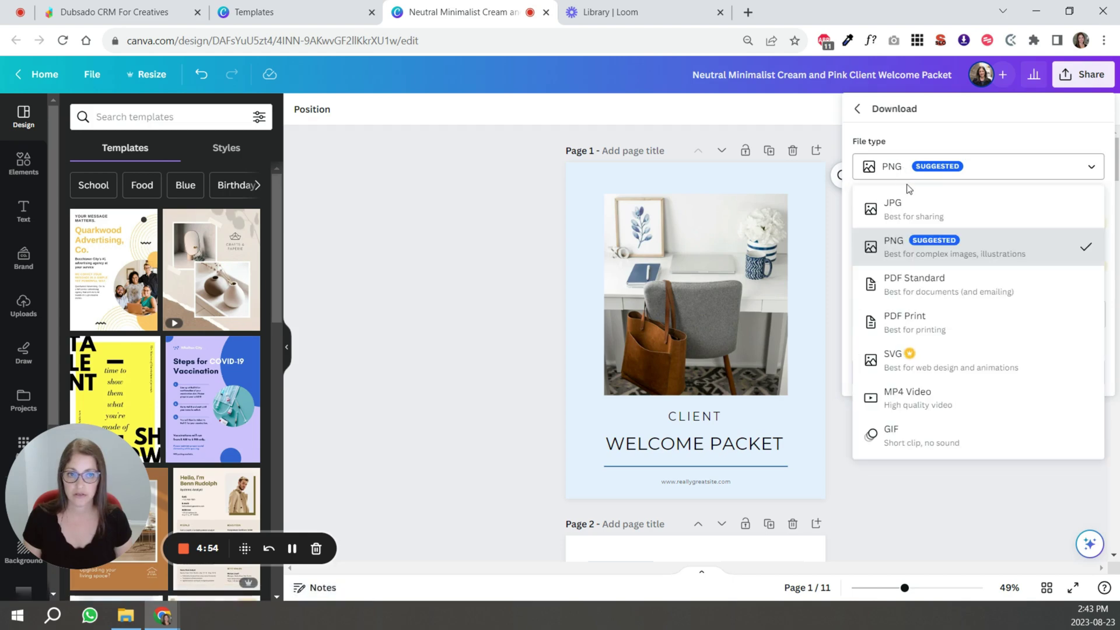
{"action": "left_click", "coordinate": [906, 286]}
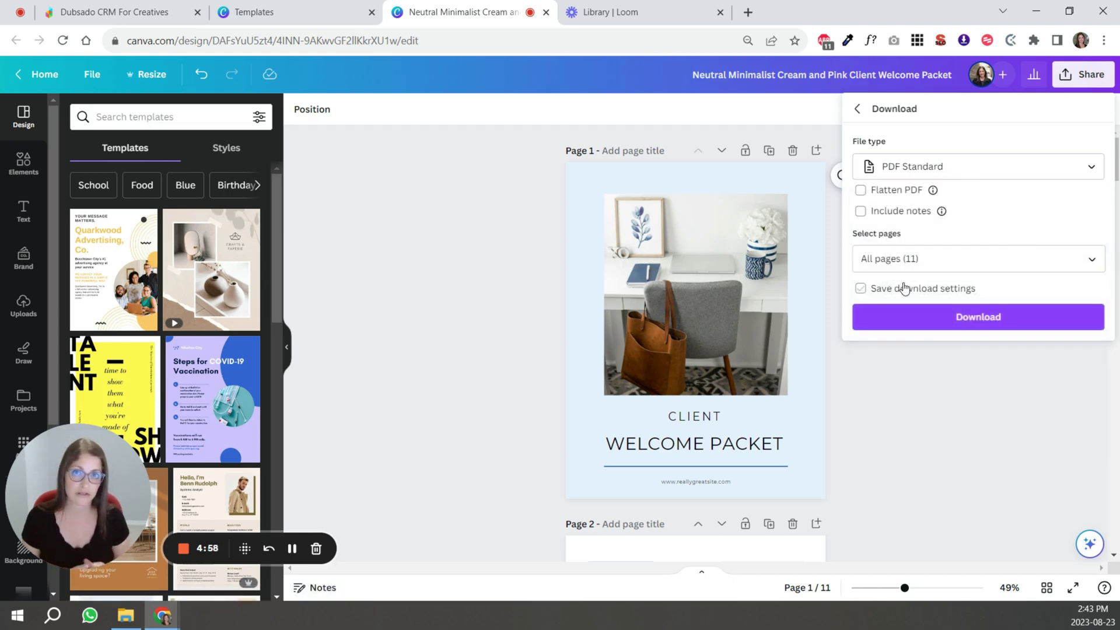
{"action": "left_click", "coordinate": [937, 315]}
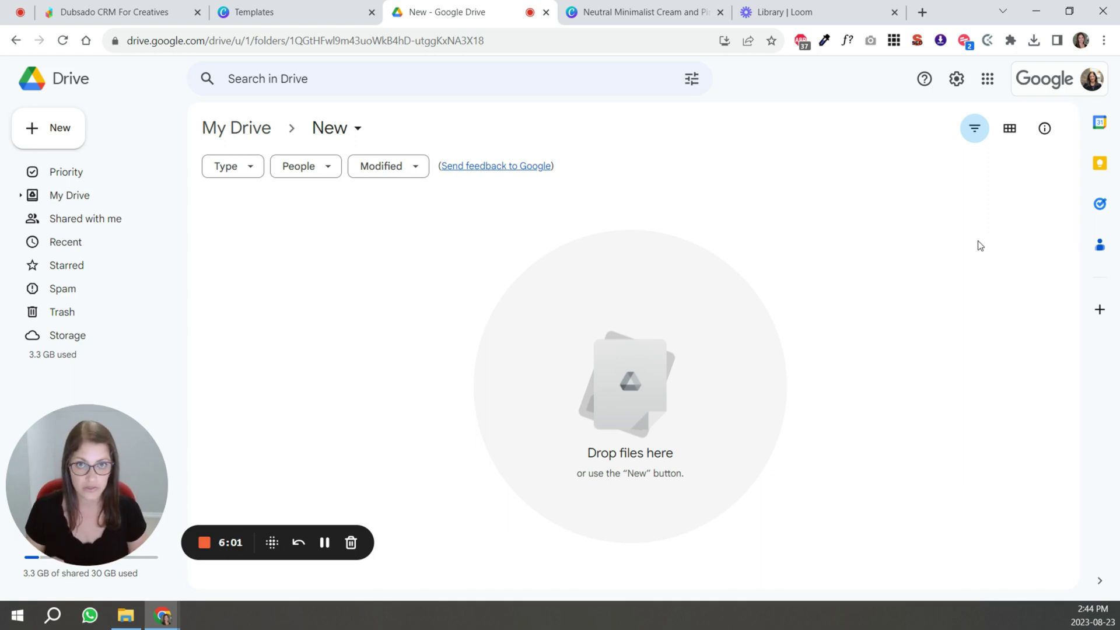
Upload Welcome Packet.pdf to the New folder and copy an anyone-with-the-link viewer link
{"action": "left_click_drag", "start_coordinate": [1119, 175], "coordinate": [511, 307]}
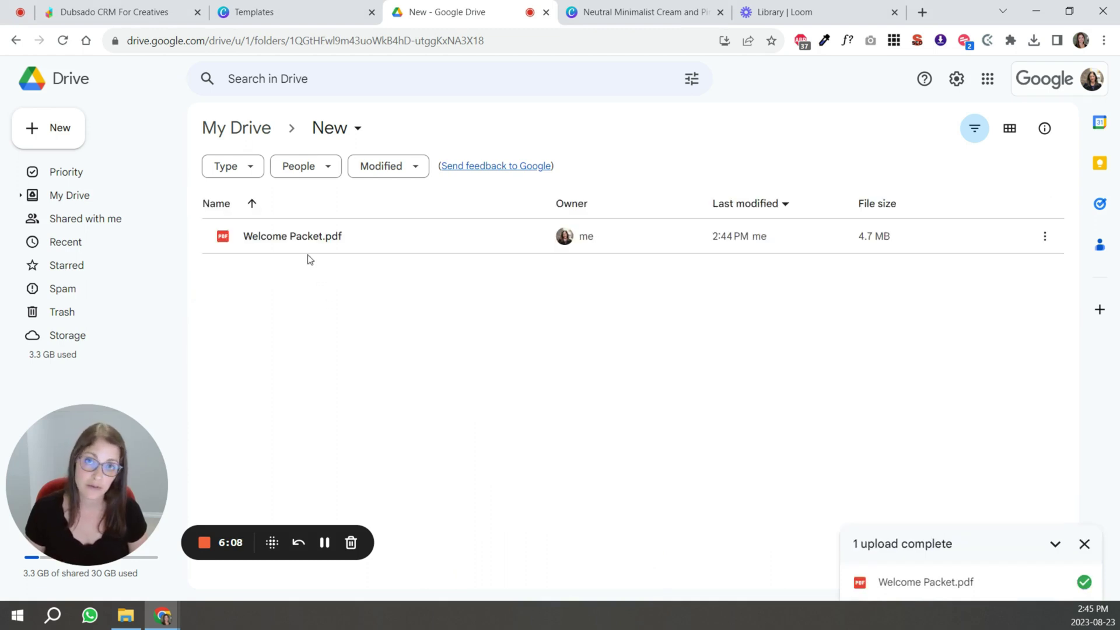
{"action": "right_click", "coordinate": [297, 238]}
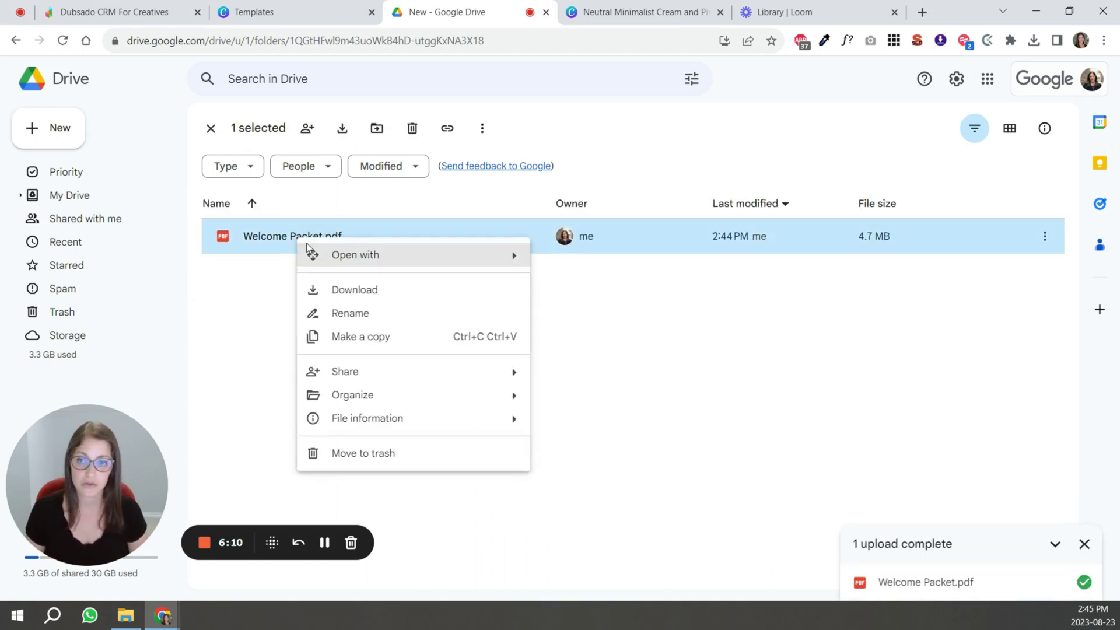
{"action": "mouse_move", "coordinate": [372, 378]}
{"action": "left_click", "coordinate": [578, 376]}
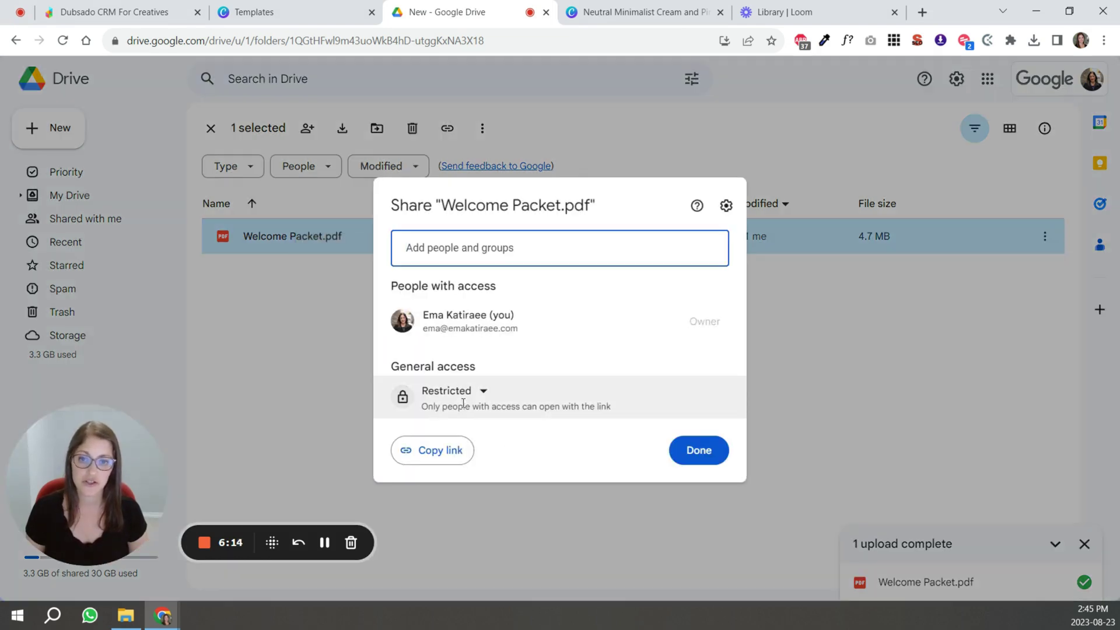
{"action": "left_click", "coordinate": [463, 397]}
{"action": "left_click", "coordinate": [490, 517]}
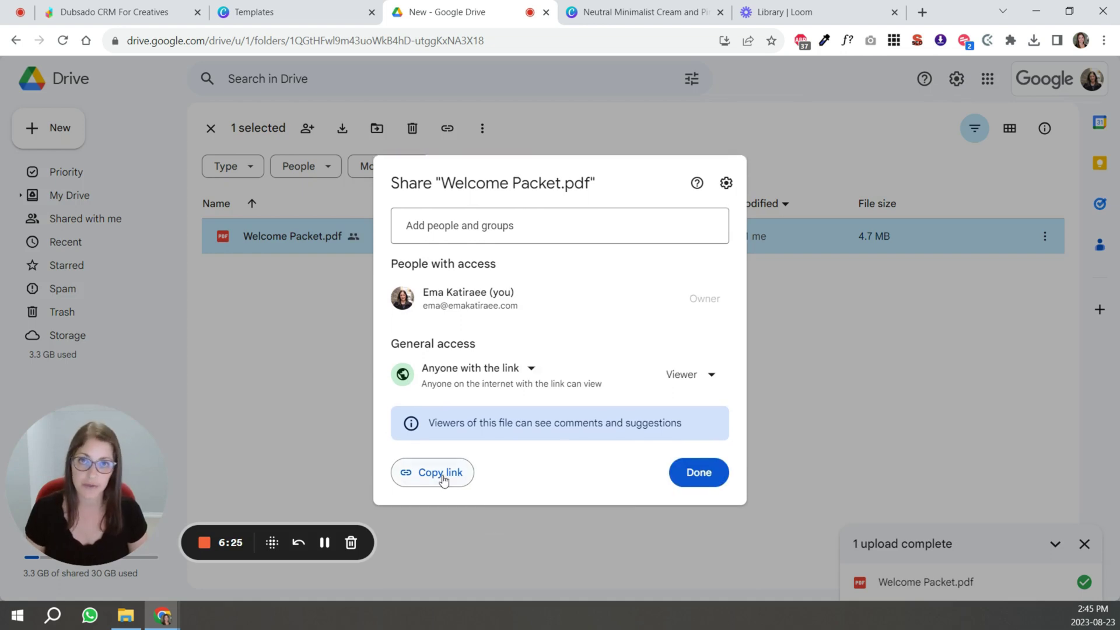
{"action": "left_click", "coordinate": [442, 476]}
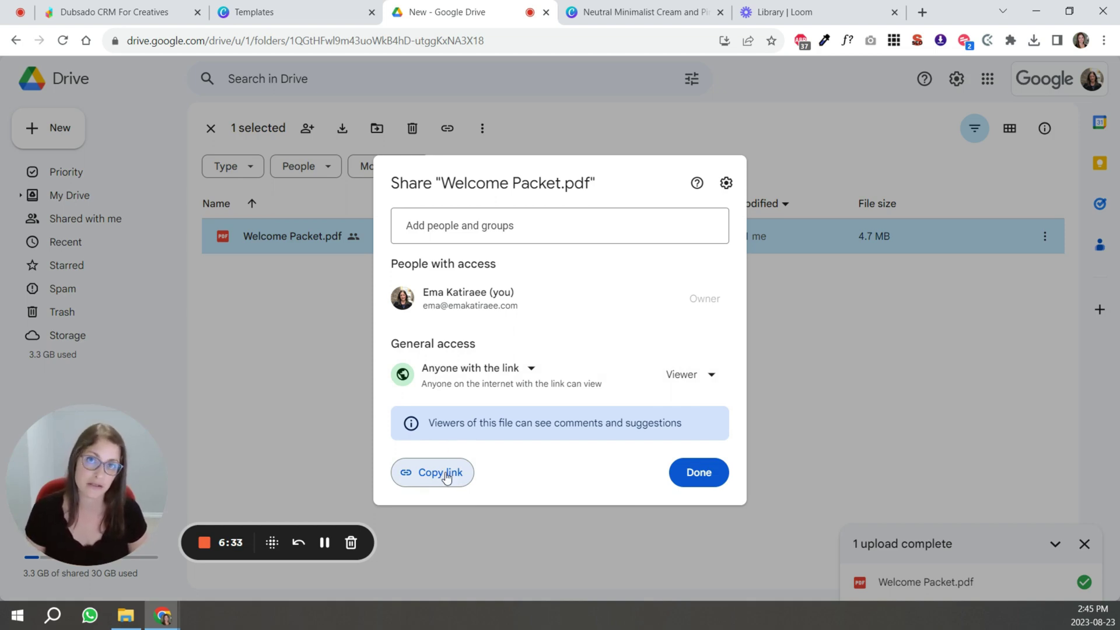
{"action": "left_click", "coordinate": [708, 480]}
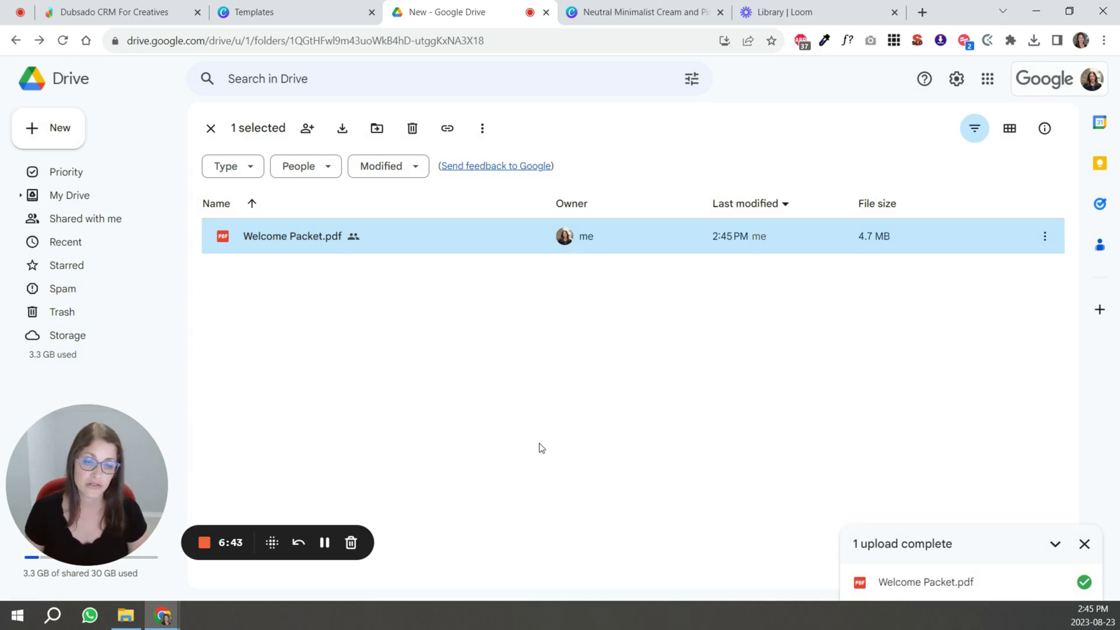
Upload a new 4.8 MB version of Welcome Packet.pdf through Manage versions, then preview it
{"action": "left_click", "coordinate": [1084, 544]}
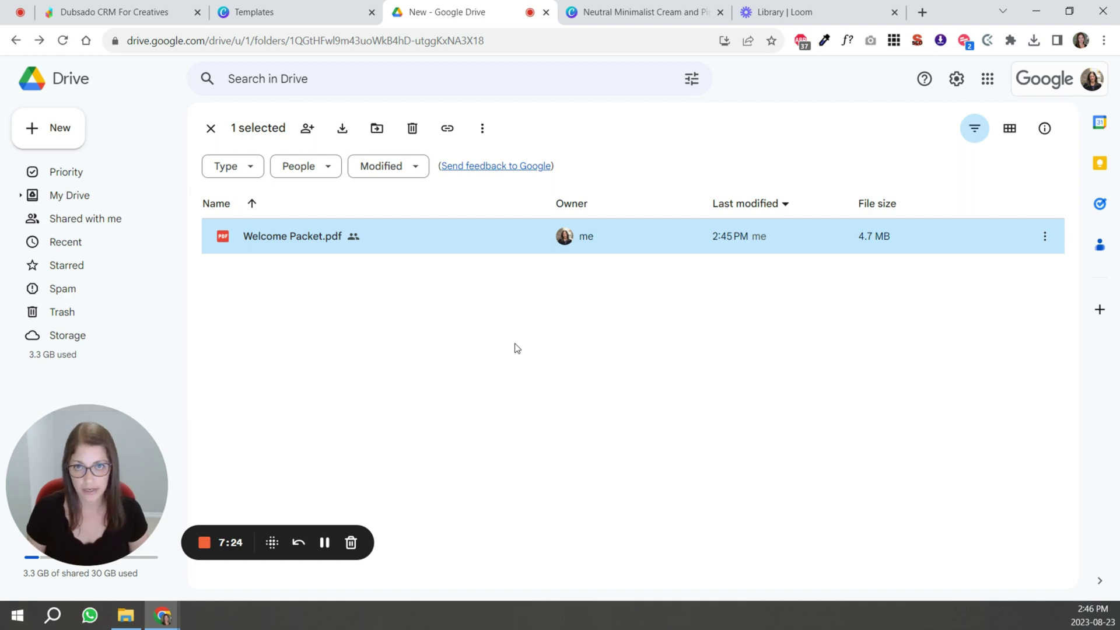
{"action": "right_click", "coordinate": [286, 238]}
{"action": "mouse_move", "coordinate": [445, 426]}
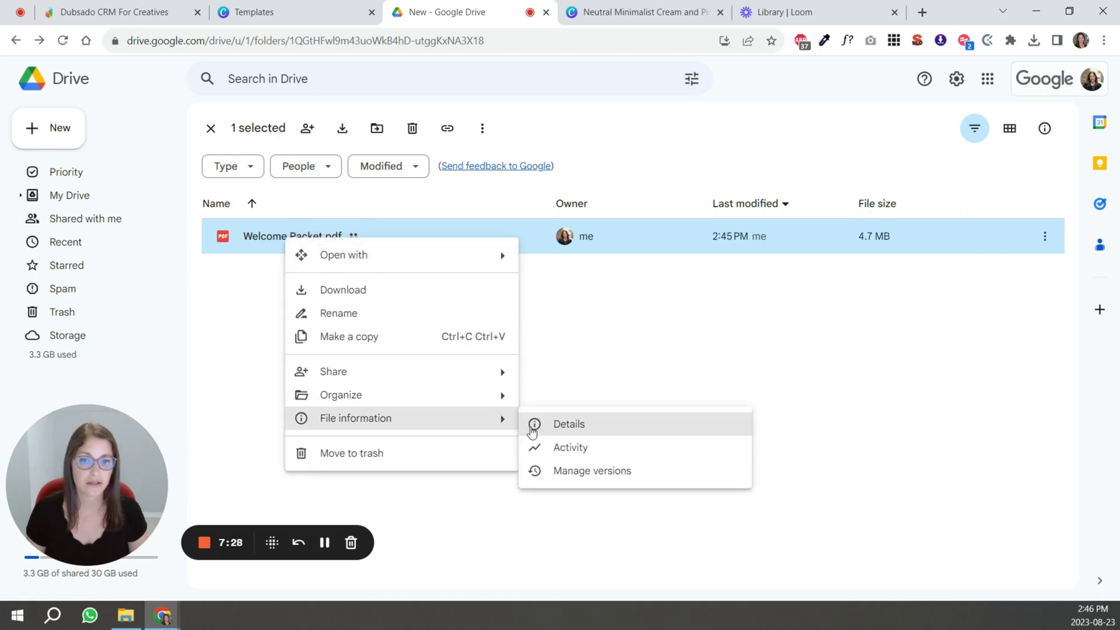
{"action": "left_click", "coordinate": [582, 472]}
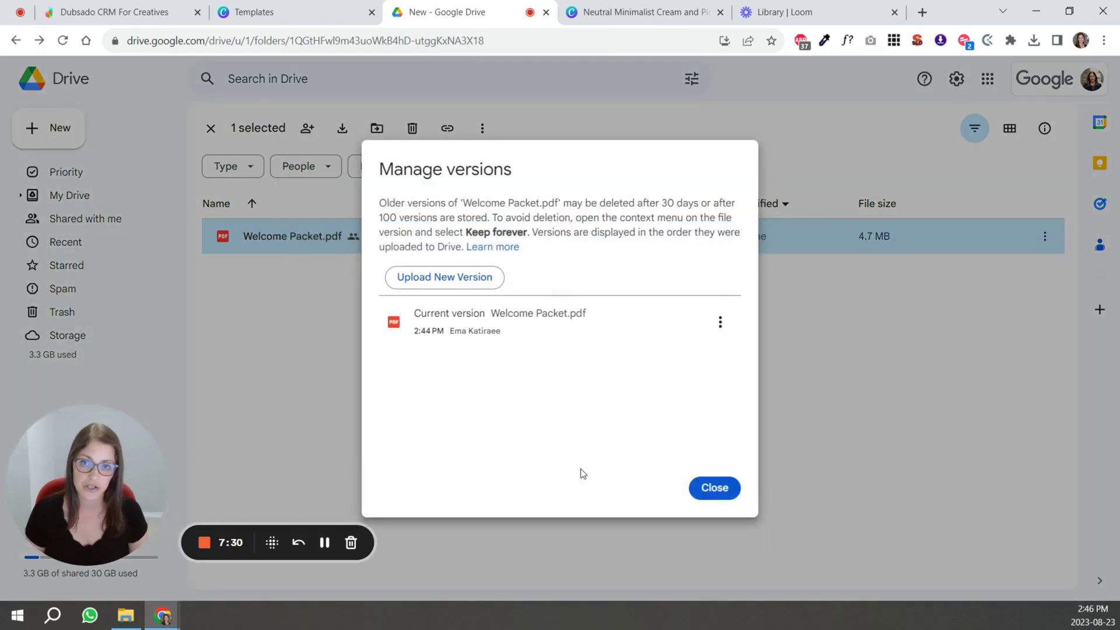
{"action": "left_click", "coordinate": [460, 282]}
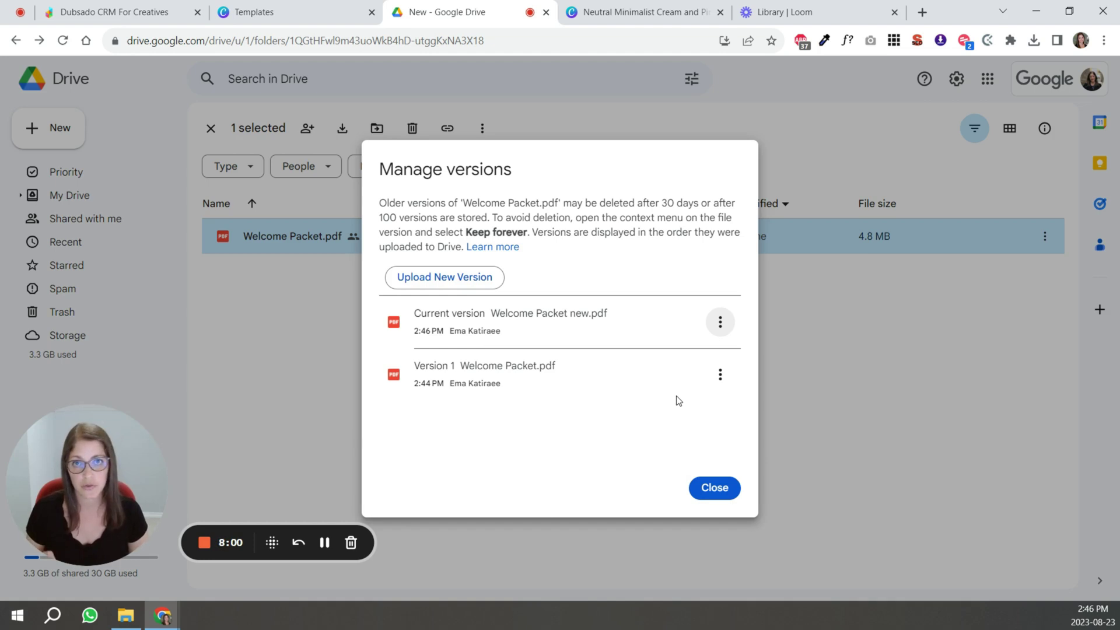
{"action": "left_click", "coordinate": [713, 490]}
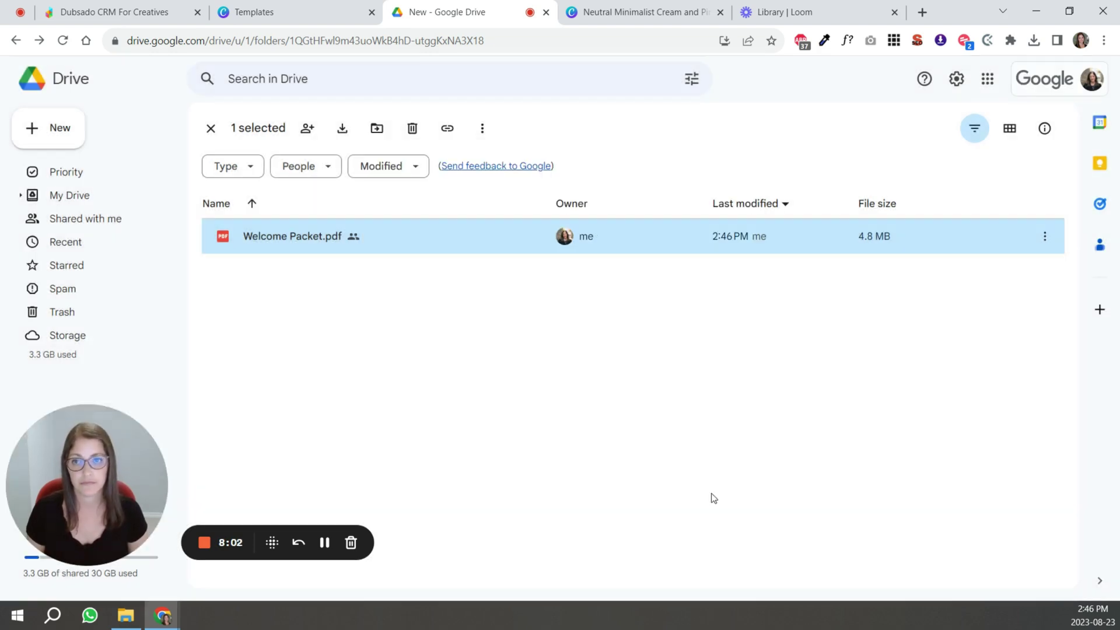
{"action": "double_click", "coordinate": [332, 238]}
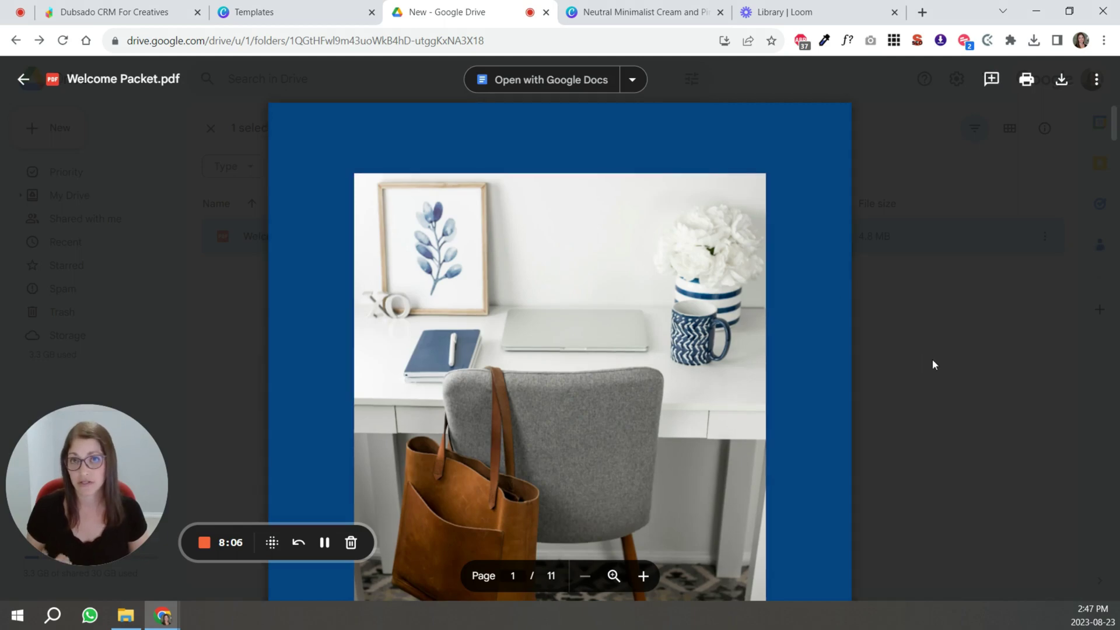
Close the Welcome Packet.pdf preview in Google Drive
{"action": "left_click", "coordinate": [933, 359]}
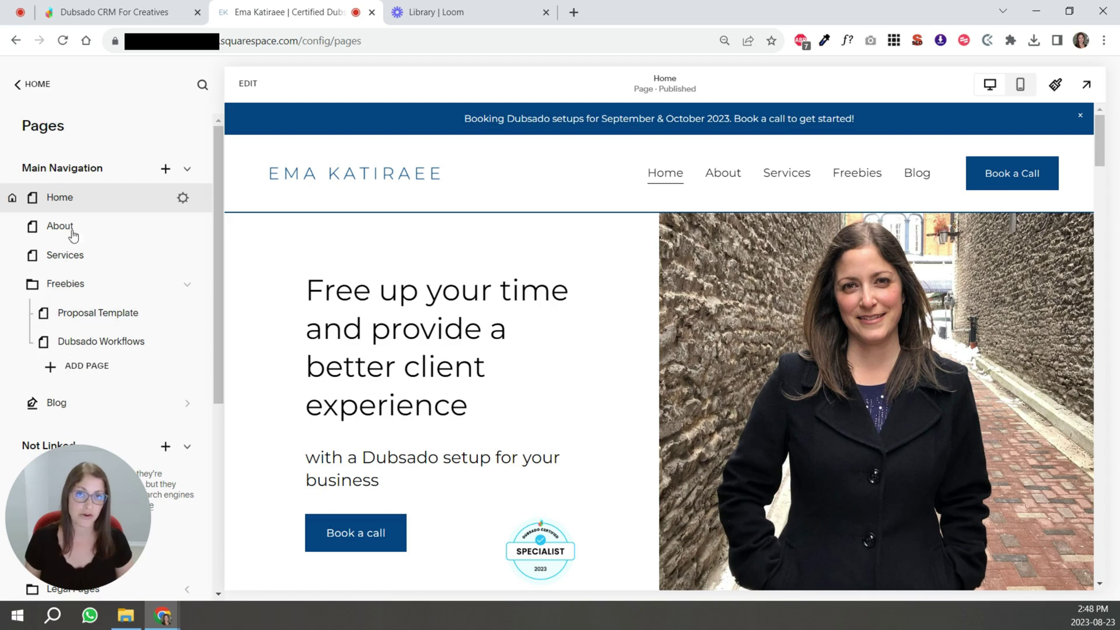
{"action": "left_click_drag", "start_coordinate": [219, 351], "coordinate": [200, 392]}
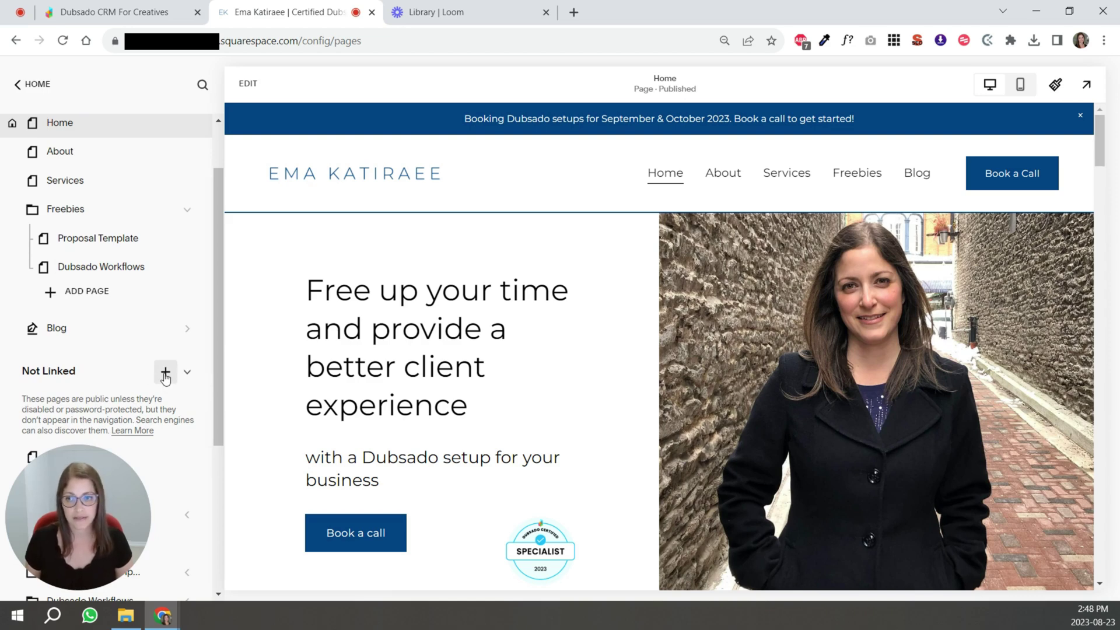
{"action": "scroll", "coordinate": [191, 252], "scroll_direction": "up", "scroll_amount": 2}
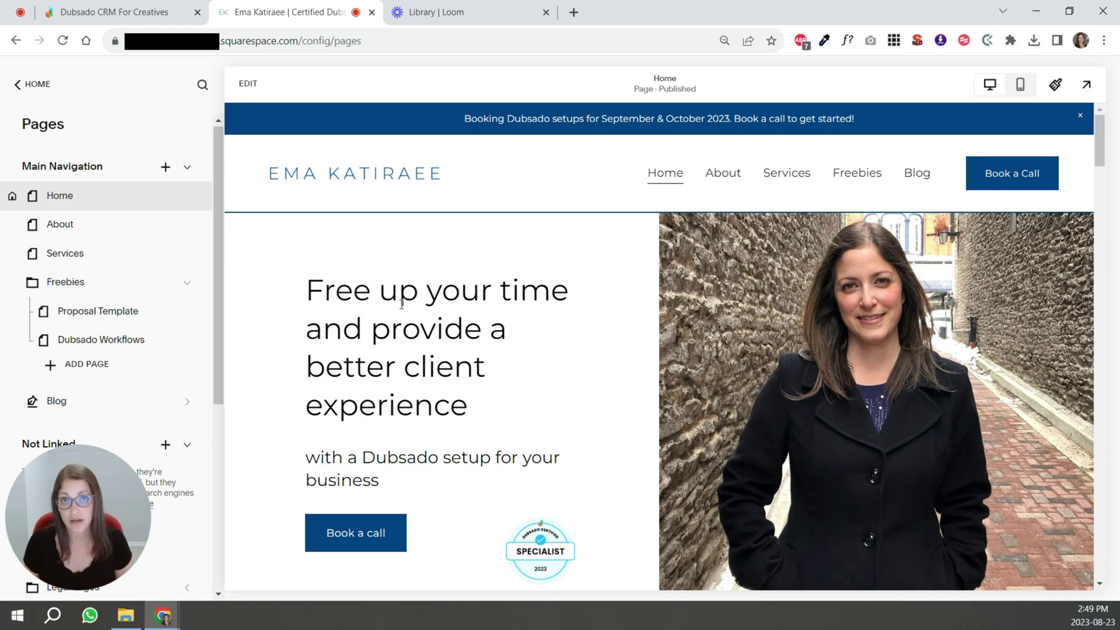
{"action": "mouse_move", "coordinate": [860, 174]}
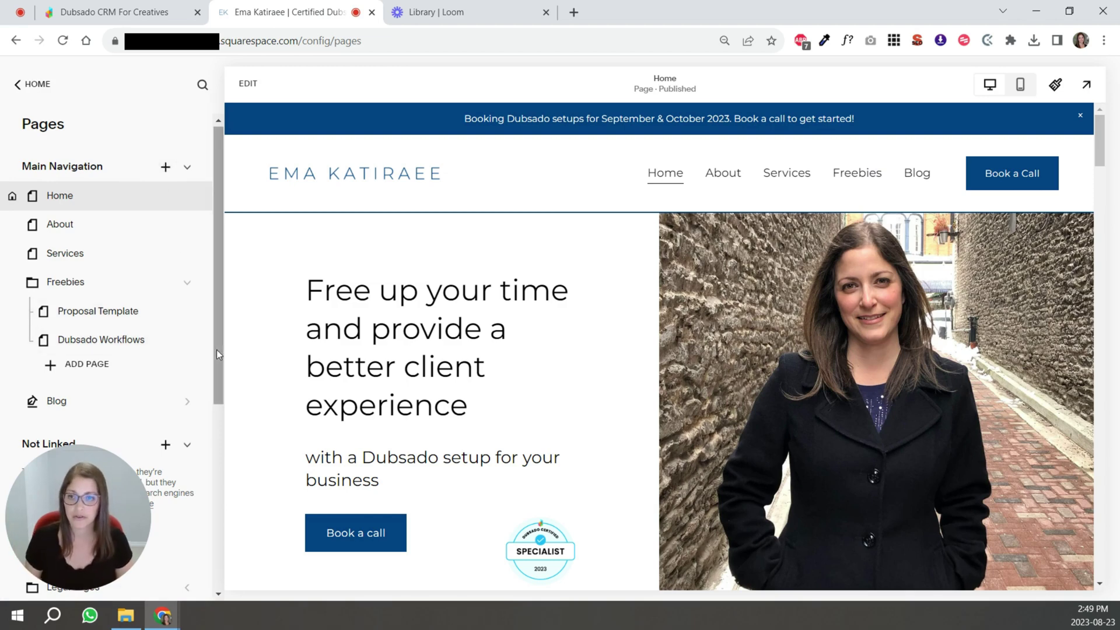
{"action": "left_click_drag", "start_coordinate": [216, 349], "coordinate": [216, 423]}
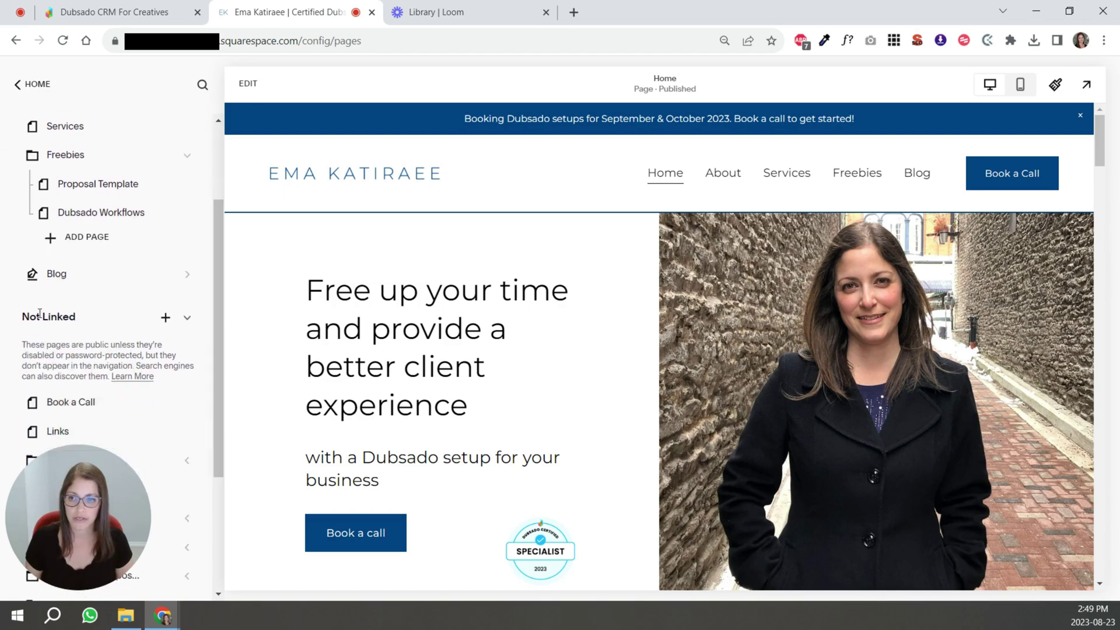
Add a Not Linked link titled 'Welcome Packet' pointing to the uploaded file Welcome Packet.pdf
{"action": "left_click", "coordinate": [166, 319]}
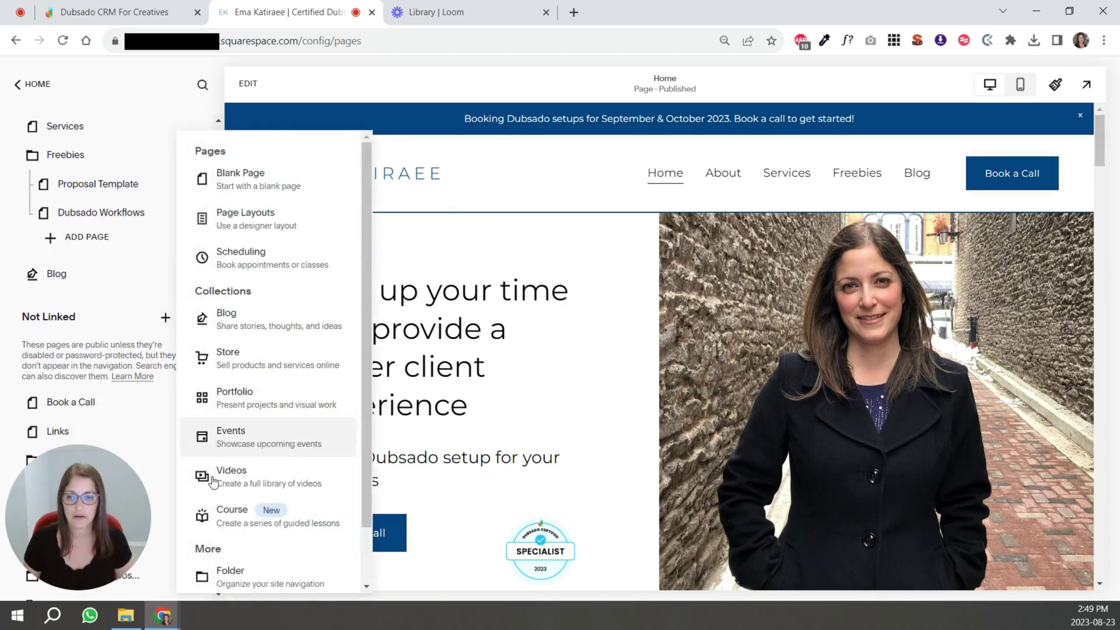
{"action": "scroll", "coordinate": [274, 540], "scroll_direction": "down", "scroll_amount": 1}
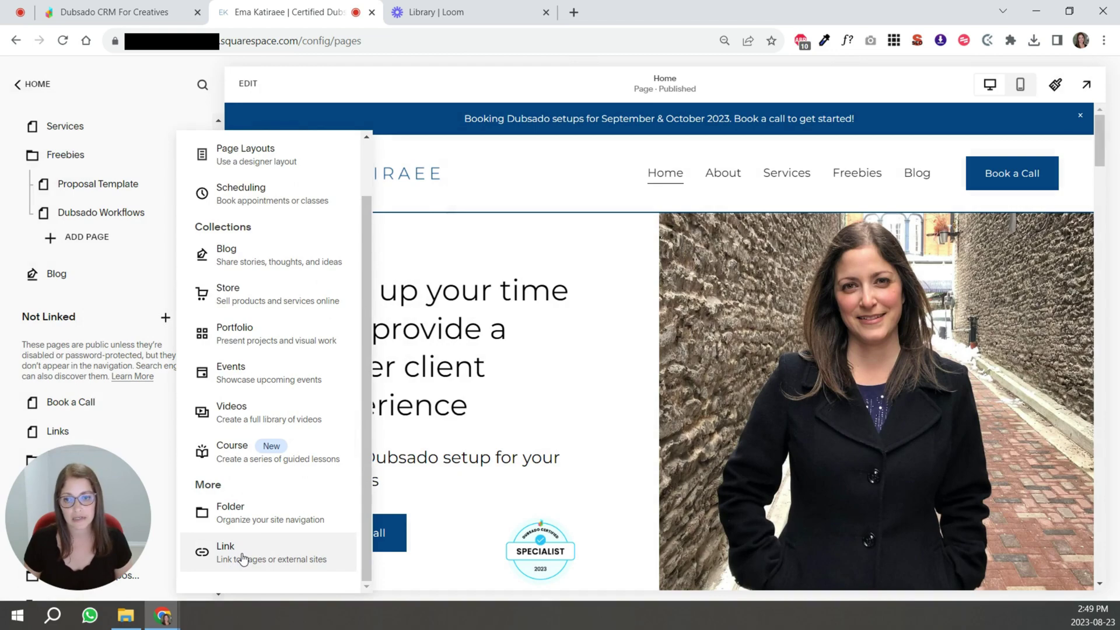
{"action": "left_click", "coordinate": [244, 559]}
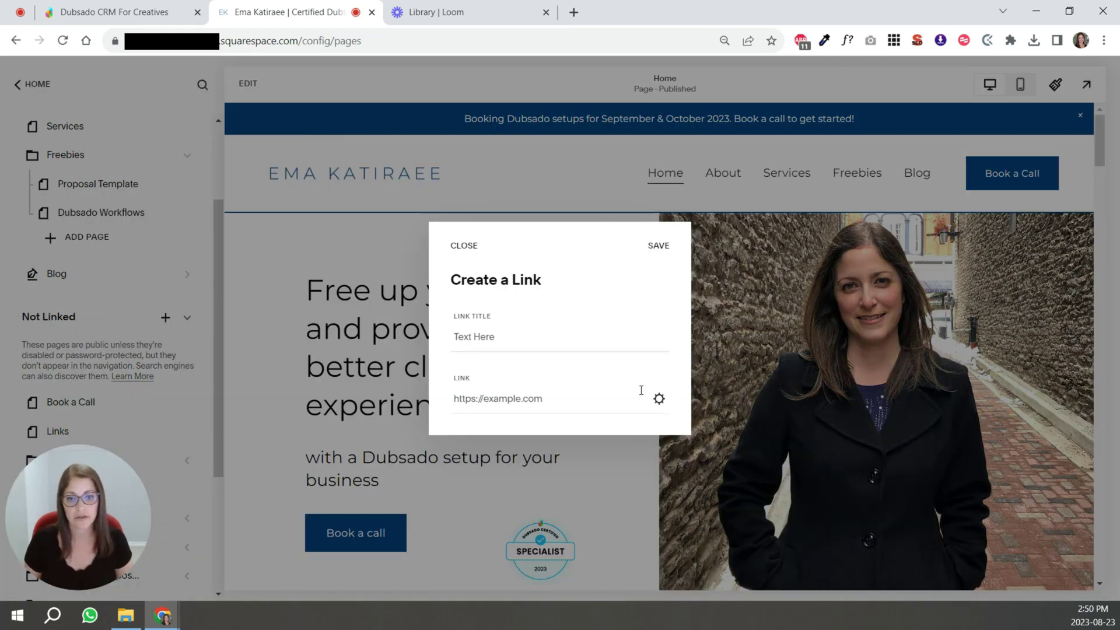
{"action": "left_click", "coordinate": [659, 399]}
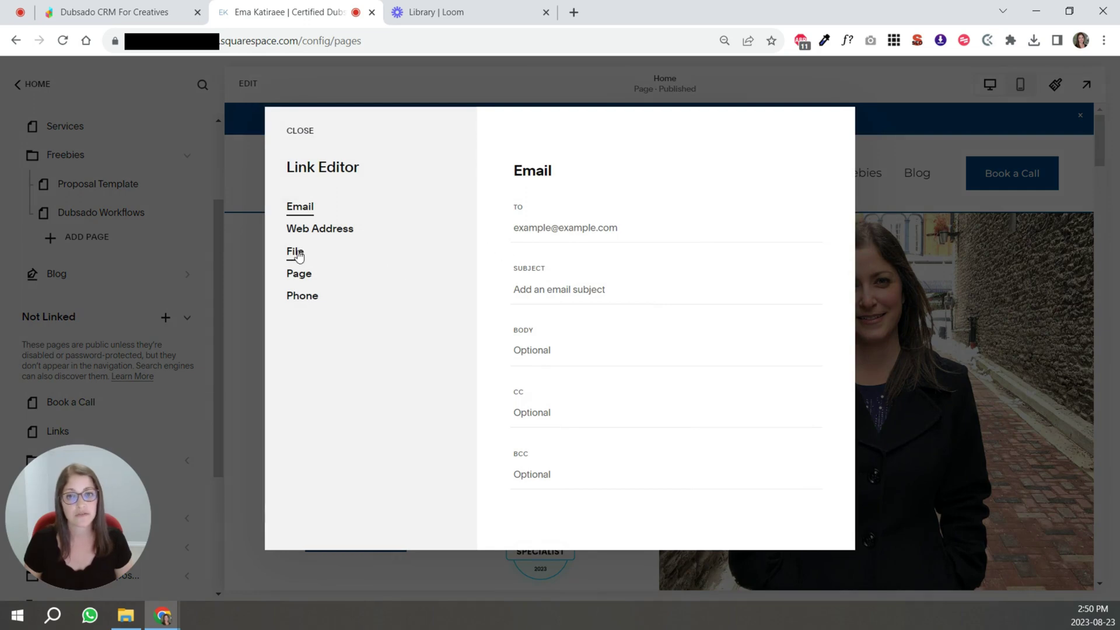
{"action": "left_click", "coordinate": [297, 252]}
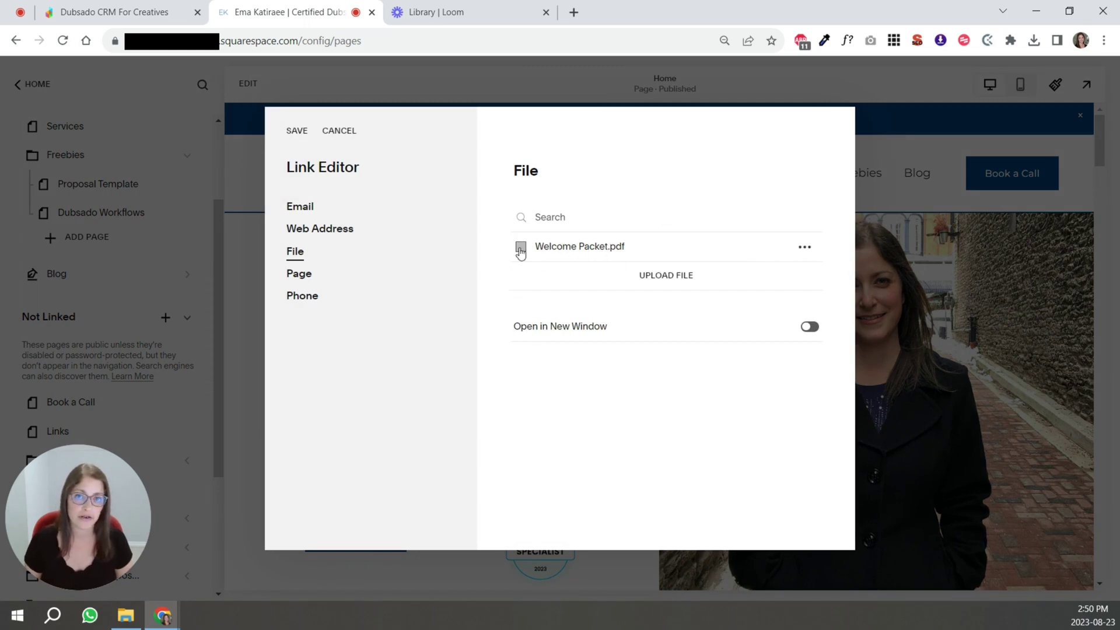
{"action": "left_click", "coordinate": [521, 248]}
{"action": "left_click", "coordinate": [297, 131]}
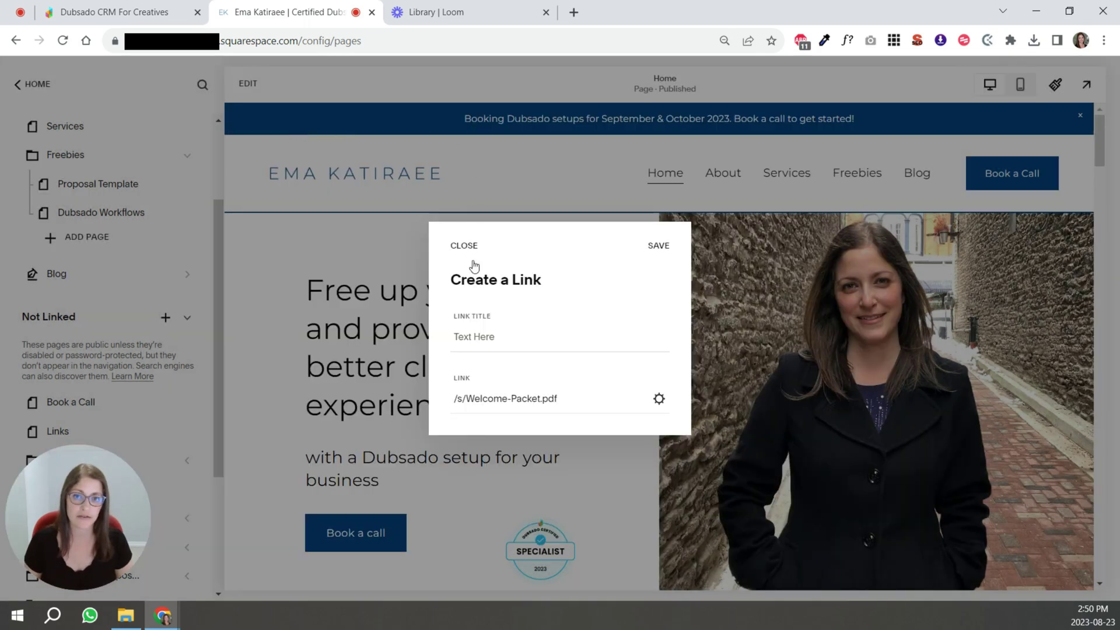
{"action": "left_click", "coordinate": [487, 338]}
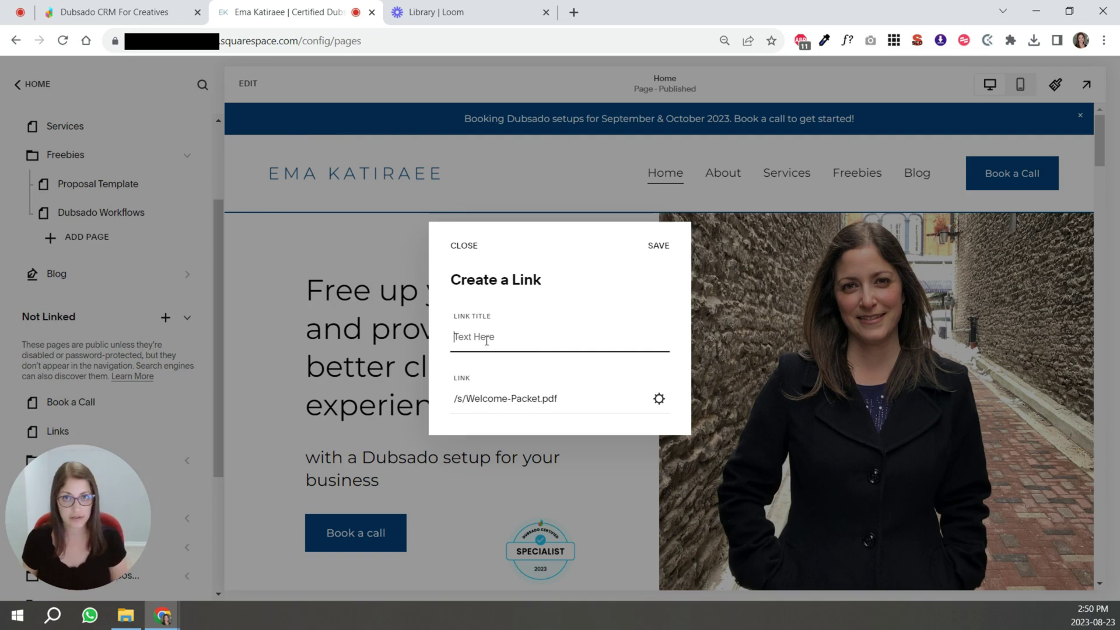
{"action": "type", "text": "Welcome P"}
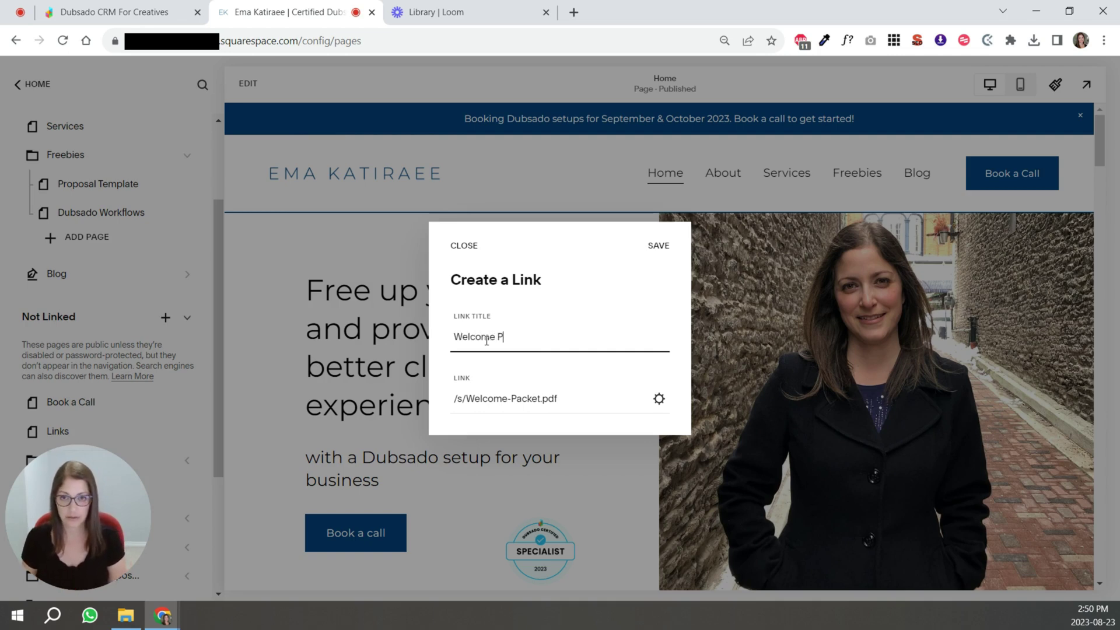
{"action": "type", "text": "acket"}
{"action": "left_click", "coordinate": [666, 245]}
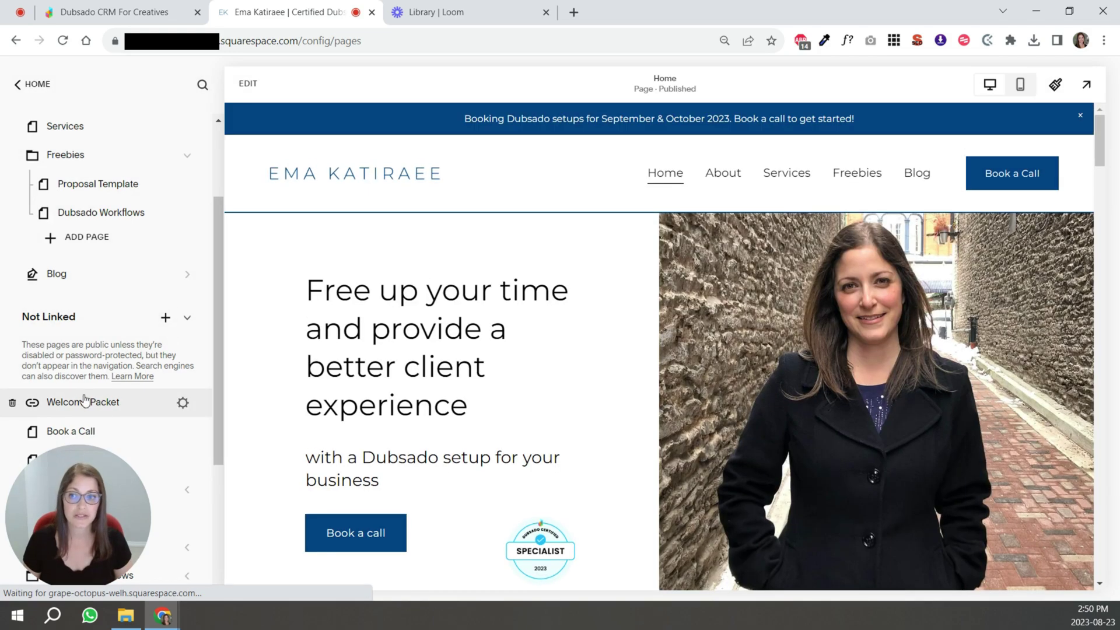
Select the full file address in the Welcome Packet link's settings for copying
{"action": "left_click", "coordinate": [183, 405]}
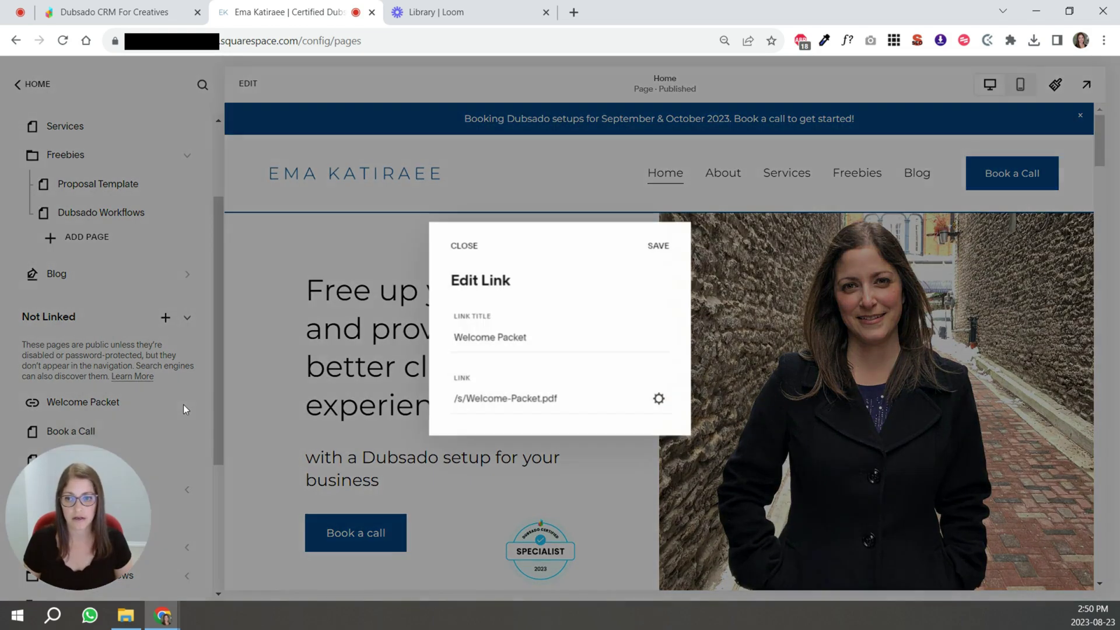
{"action": "left_click", "coordinate": [454, 399]}
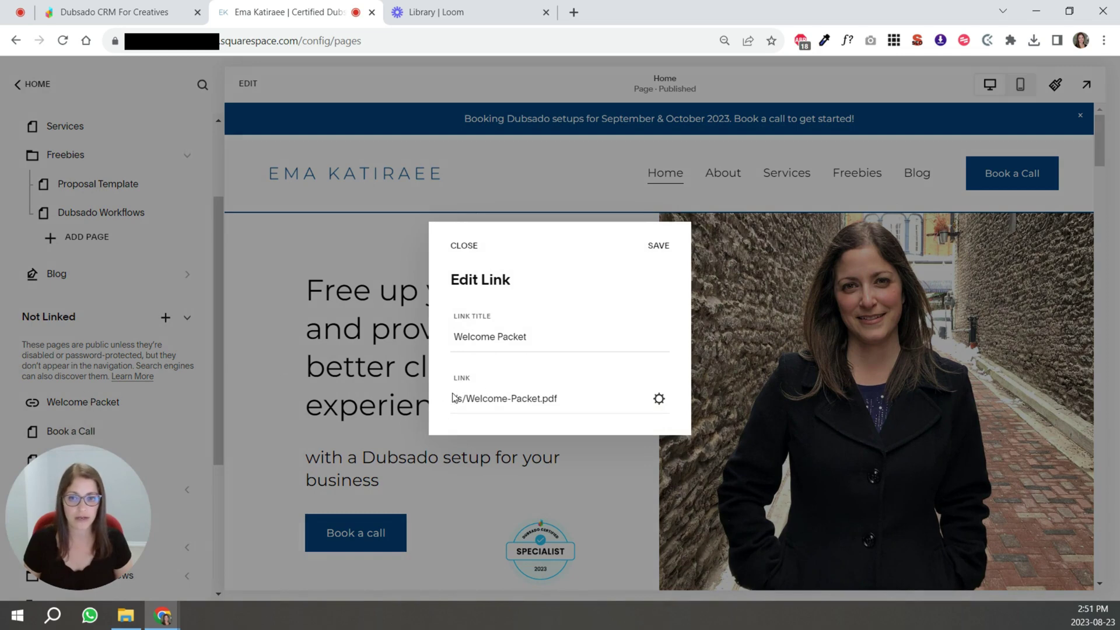
{"action": "left_click", "coordinate": [623, 398], "text": "shift"}
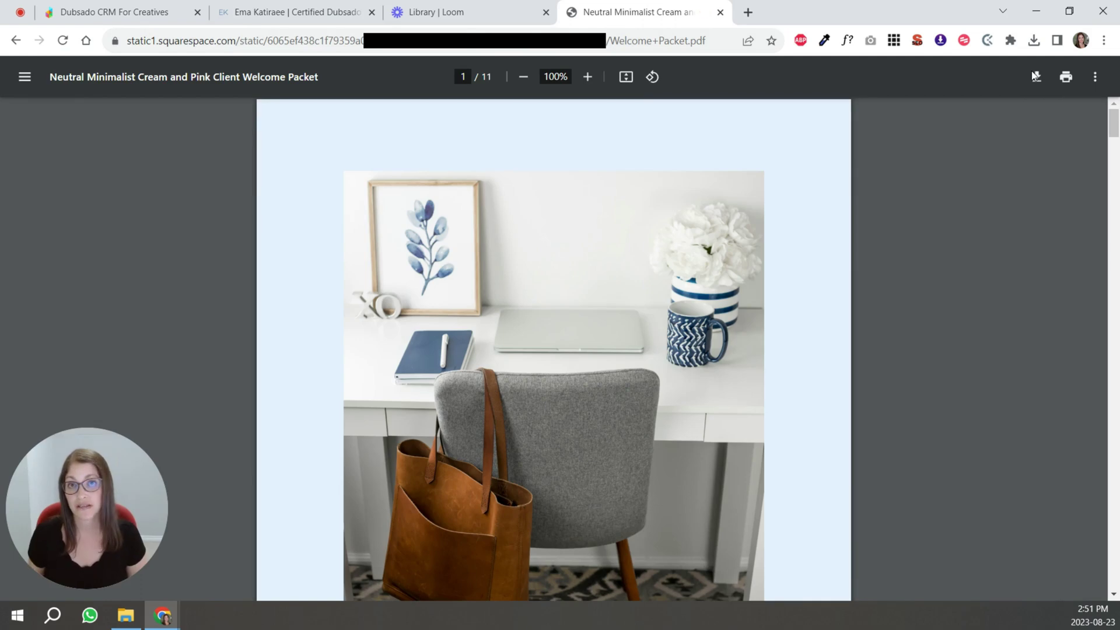
Close the Welcome Packet PDF tab to return to the Dubsado Client Welcome Packet Template
{"action": "left_click_drag", "start_coordinate": [140, 41], "coordinate": [716, 39]}
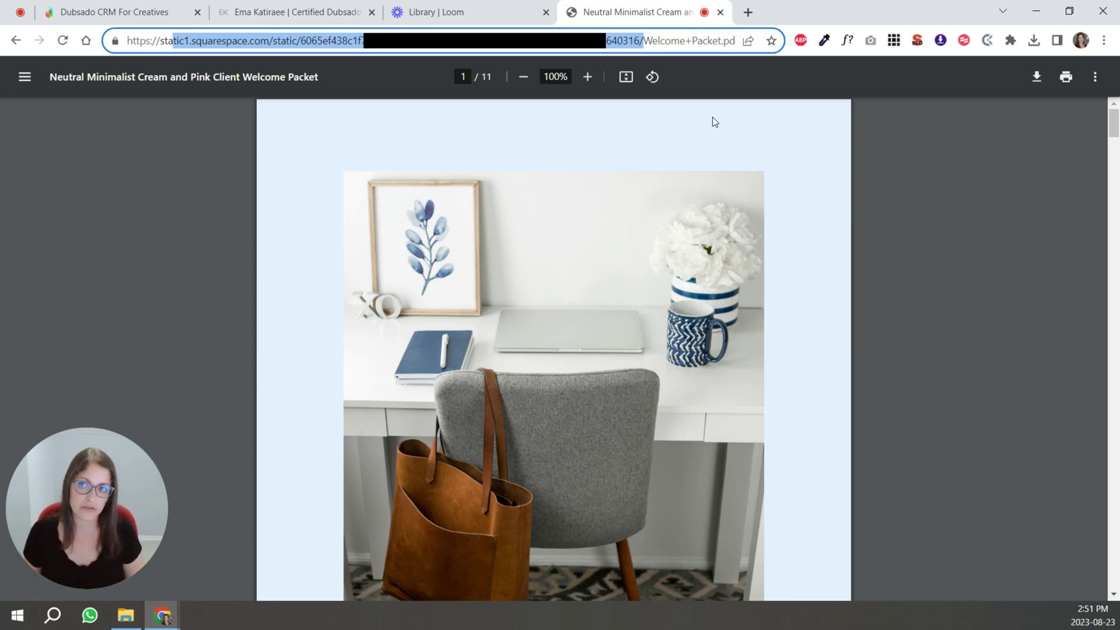
{"action": "left_click", "coordinate": [172, 44]}
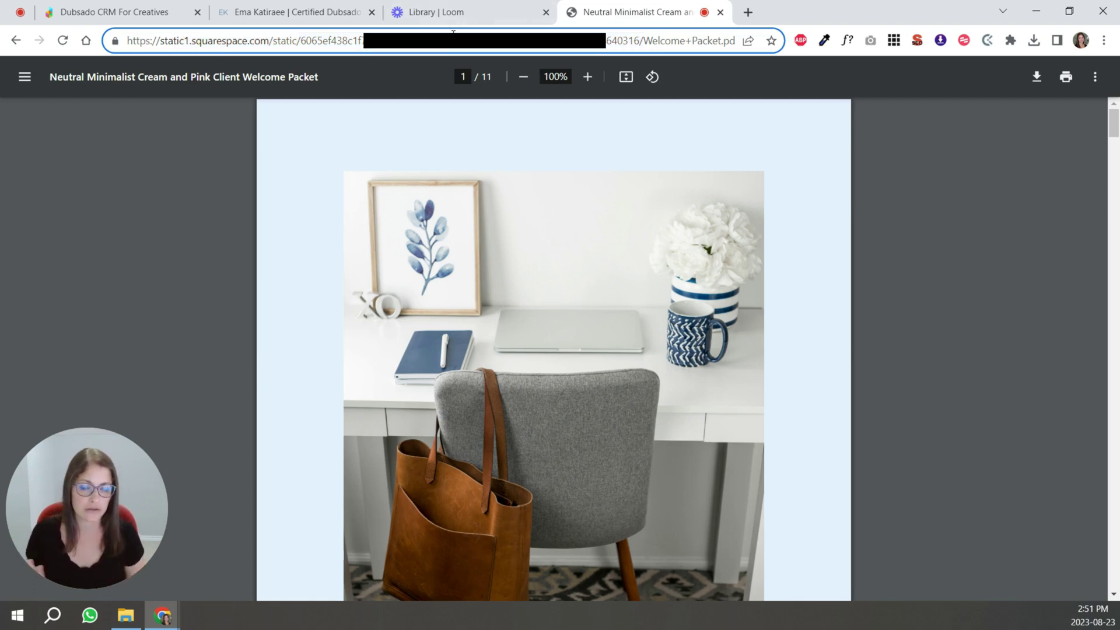
{"action": "key", "text": "ctrl+w"}
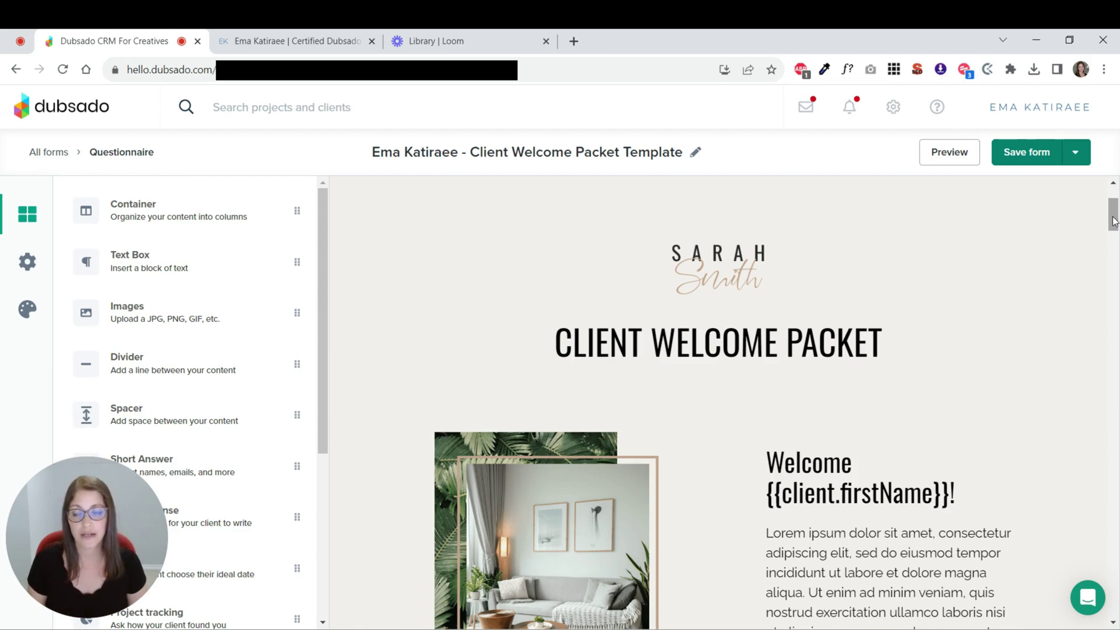
{"action": "left_click_drag", "start_coordinate": [90, 149], "coordinate": [179, 150]}
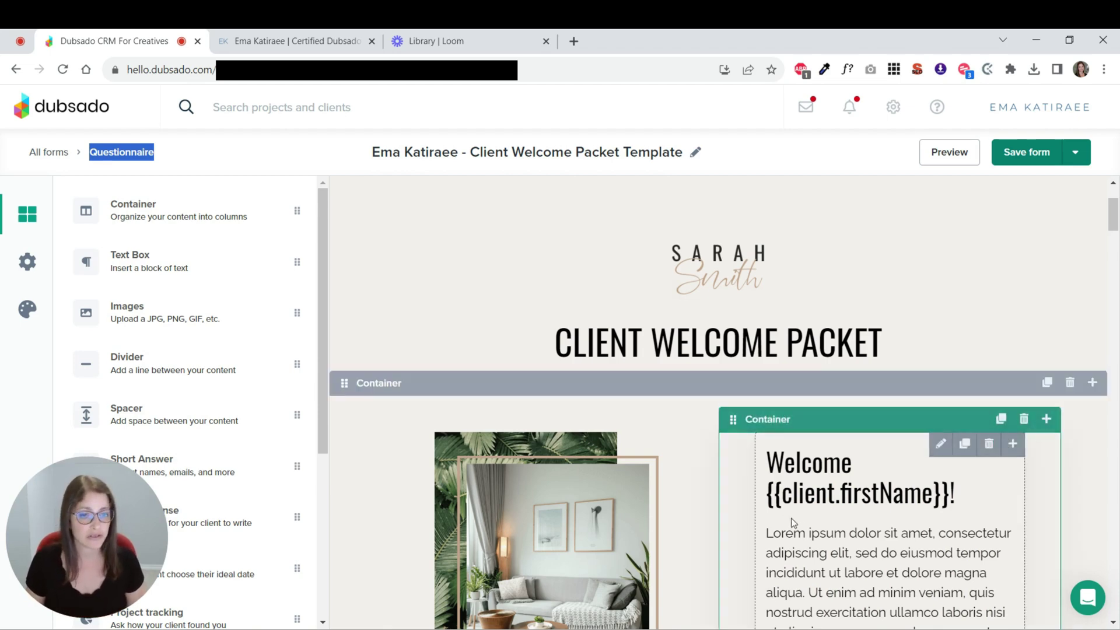
{"action": "left_click", "coordinate": [938, 443]}
{"action": "left_click_drag", "start_coordinate": [955, 493], "coordinate": [768, 493]}
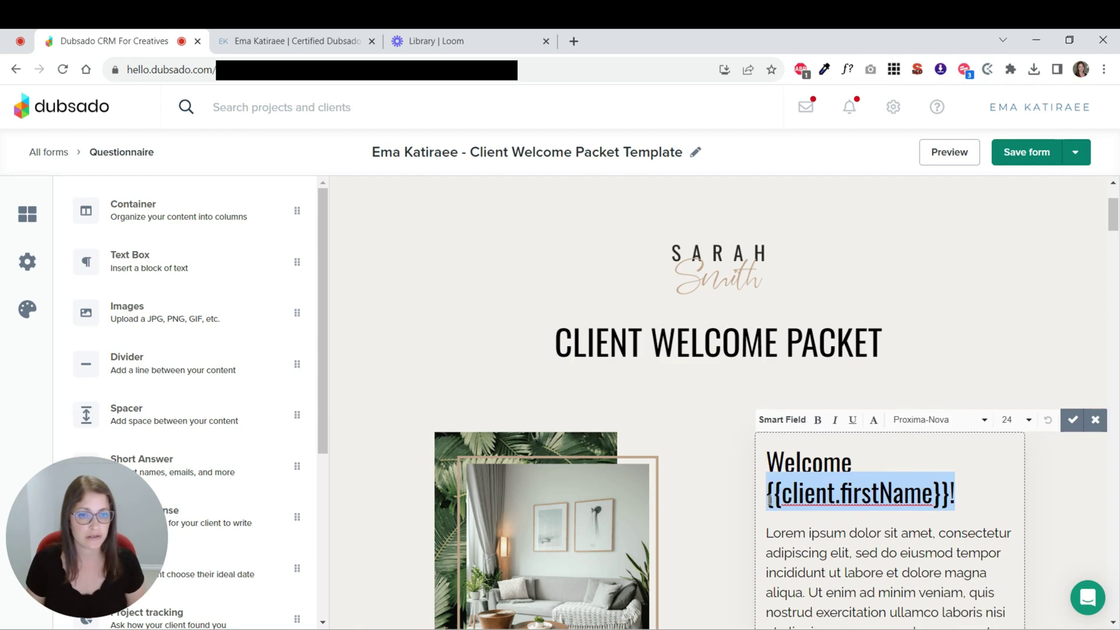
{"action": "left_click", "coordinate": [770, 491]}
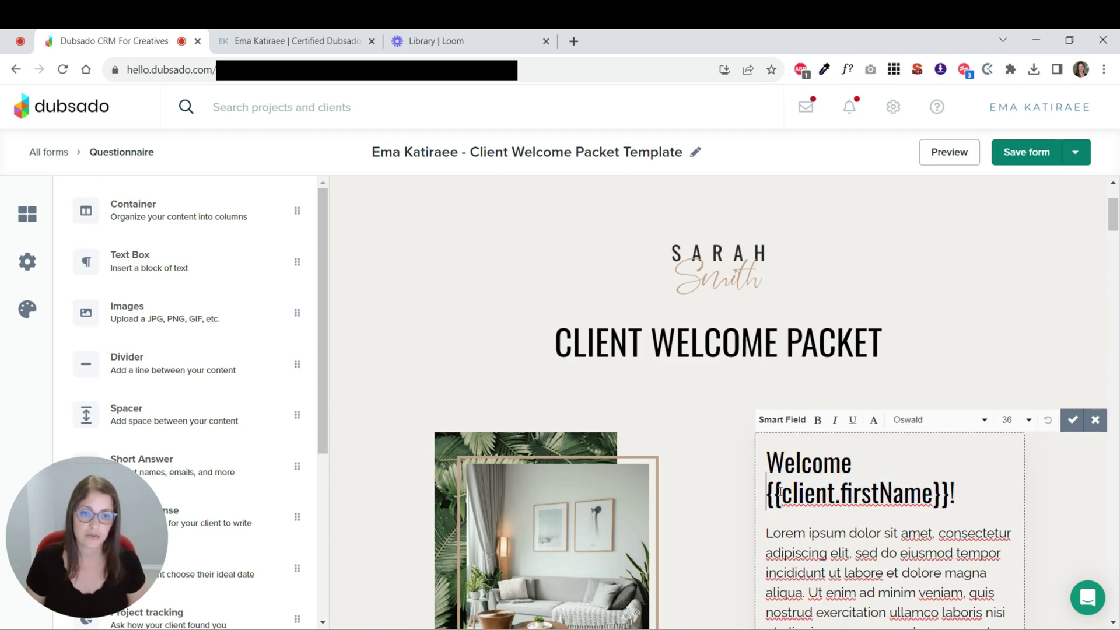
{"action": "left_click_drag", "start_coordinate": [769, 492], "coordinate": [975, 490]}
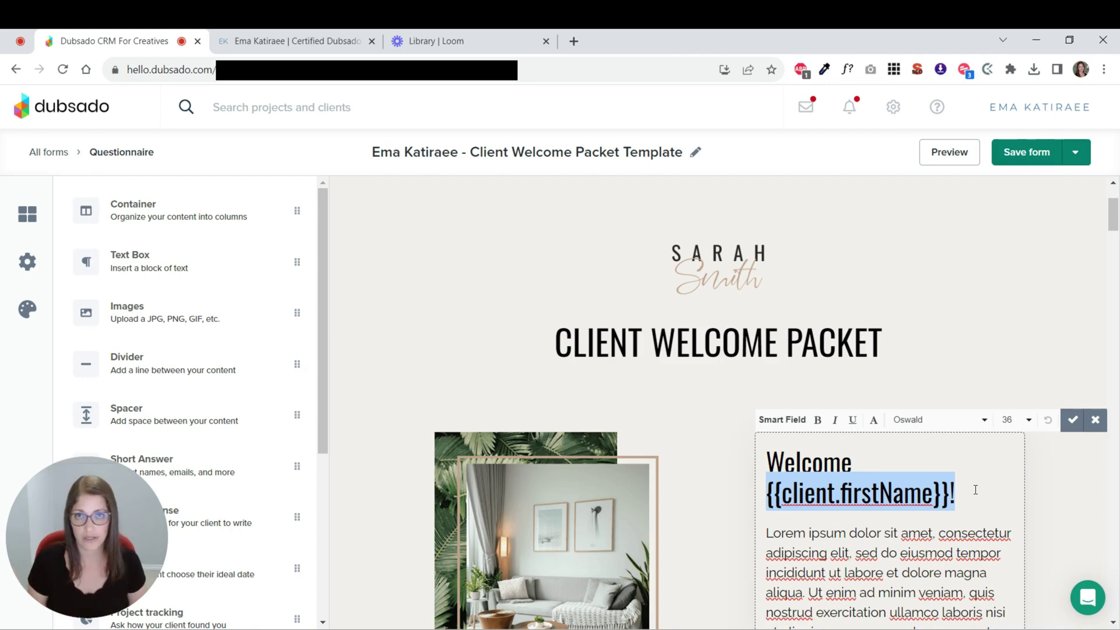
{"action": "left_click", "coordinate": [946, 359]}
{"action": "scroll", "coordinate": [951, 358], "scroll_direction": "down", "scroll_amount": 3}
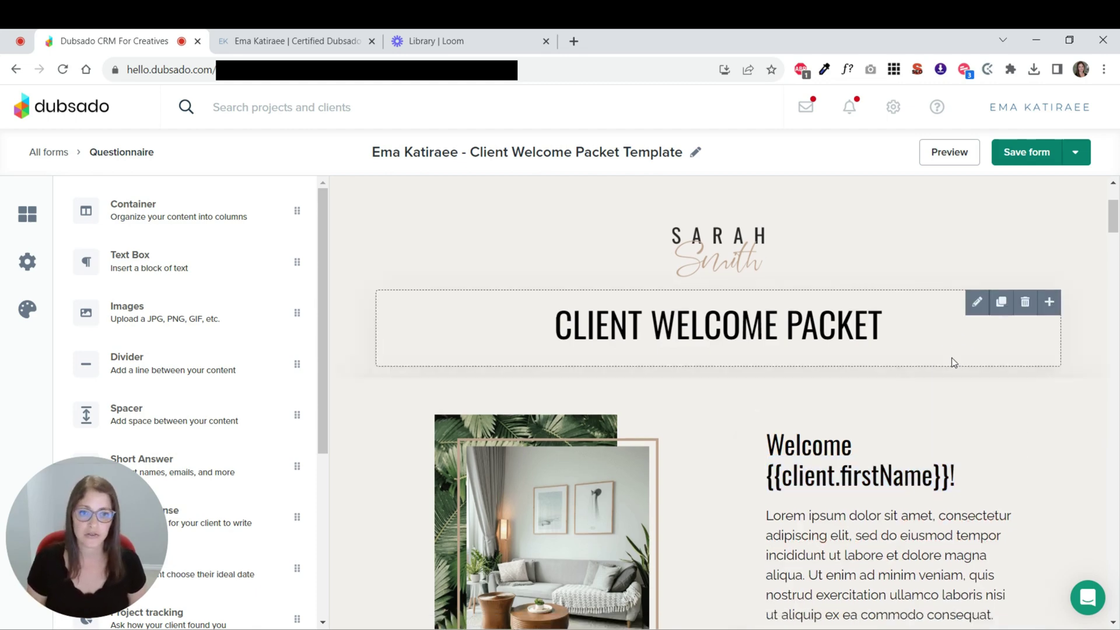
{"action": "scroll", "coordinate": [951, 360], "scroll_direction": "down", "scroll_amount": 1}
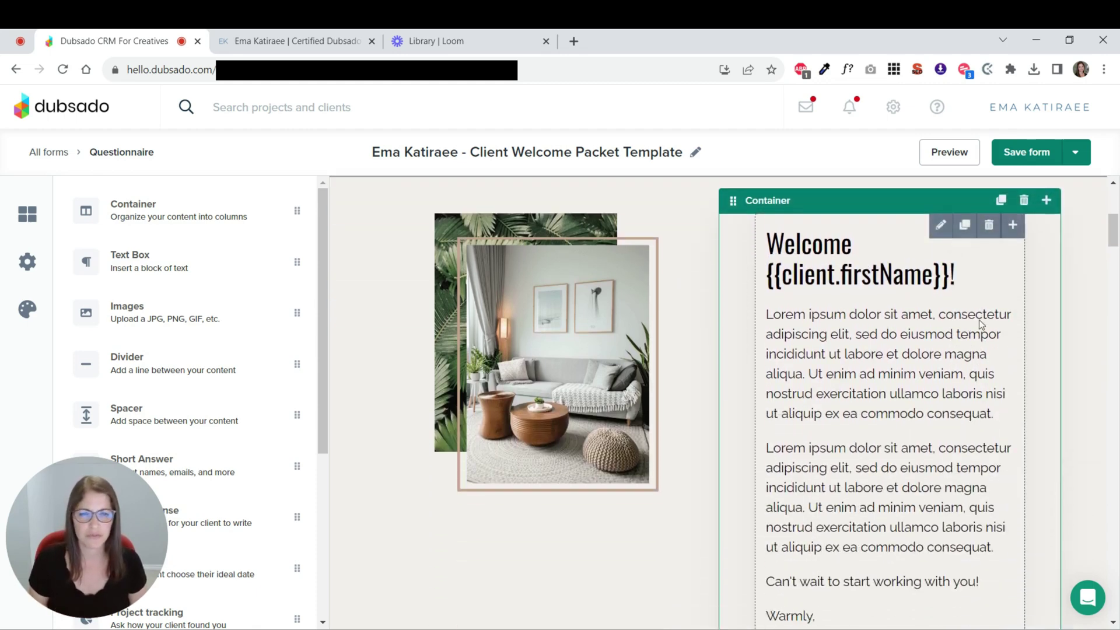
{"action": "scroll", "coordinate": [983, 317], "scroll_direction": "up", "scroll_amount": 2}
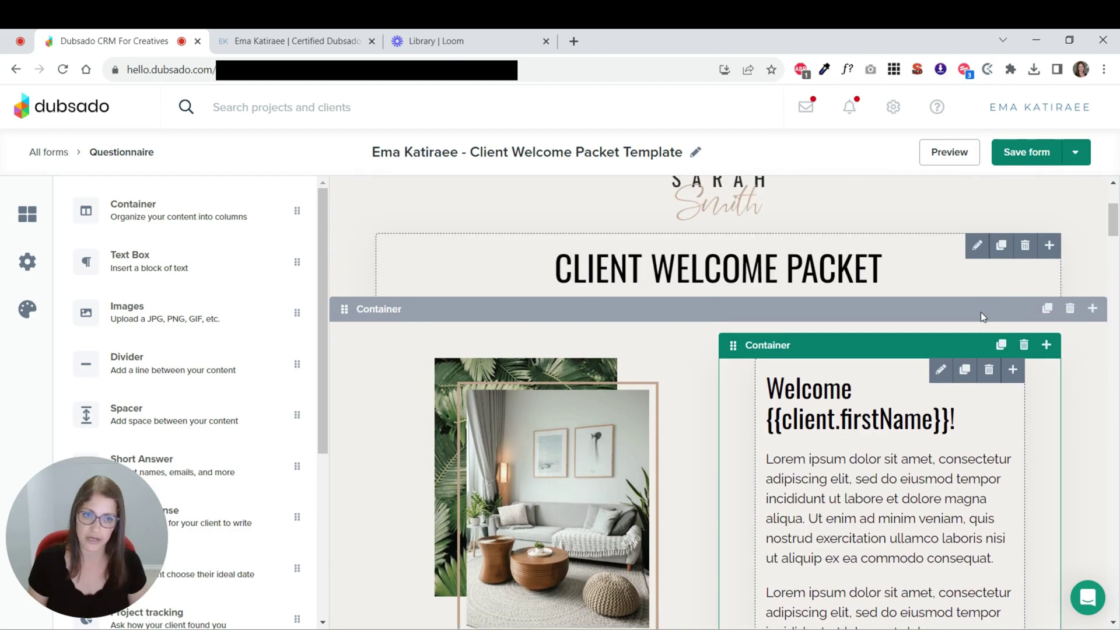
{"action": "scroll", "coordinate": [983, 317], "scroll_direction": "down", "scroll_amount": 2}
{"action": "scroll", "coordinate": [983, 317], "scroll_direction": "down", "scroll_amount": 10}
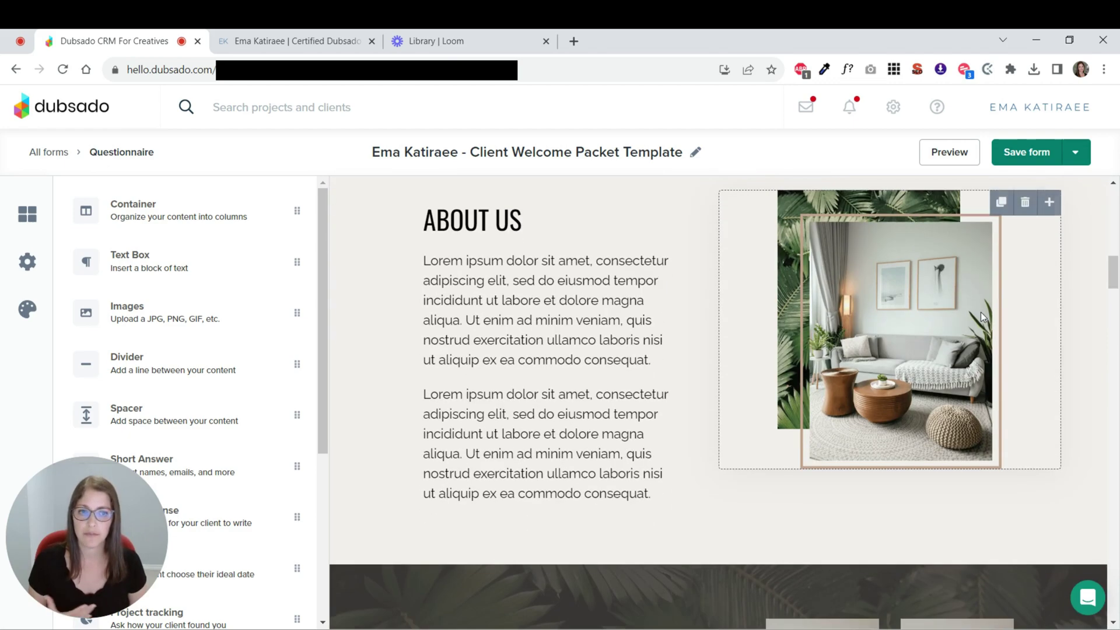
{"action": "scroll", "coordinate": [981, 313], "scroll_direction": "down", "scroll_amount": 8}
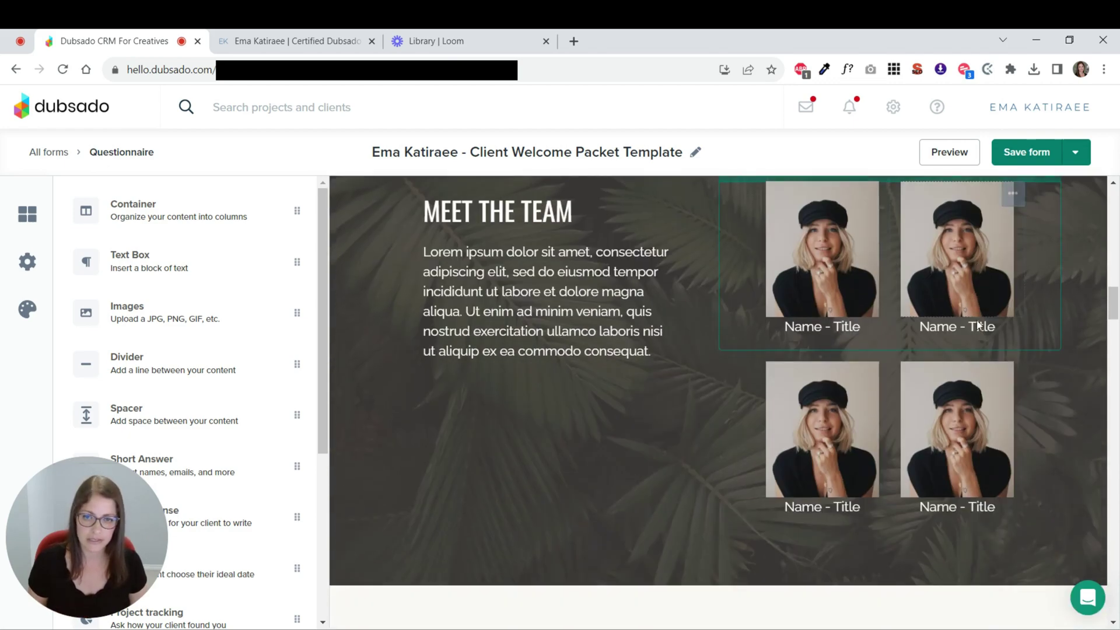
{"action": "scroll", "coordinate": [977, 320], "scroll_direction": "down", "scroll_amount": 12}
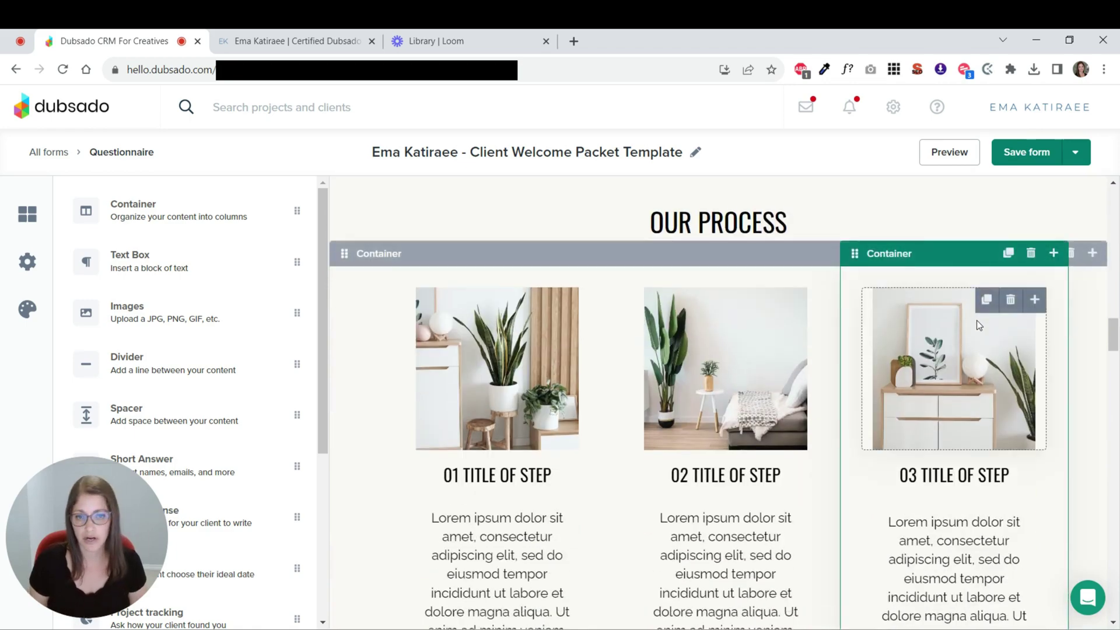
{"action": "scroll", "coordinate": [979, 325], "scroll_direction": "down", "scroll_amount": 13}
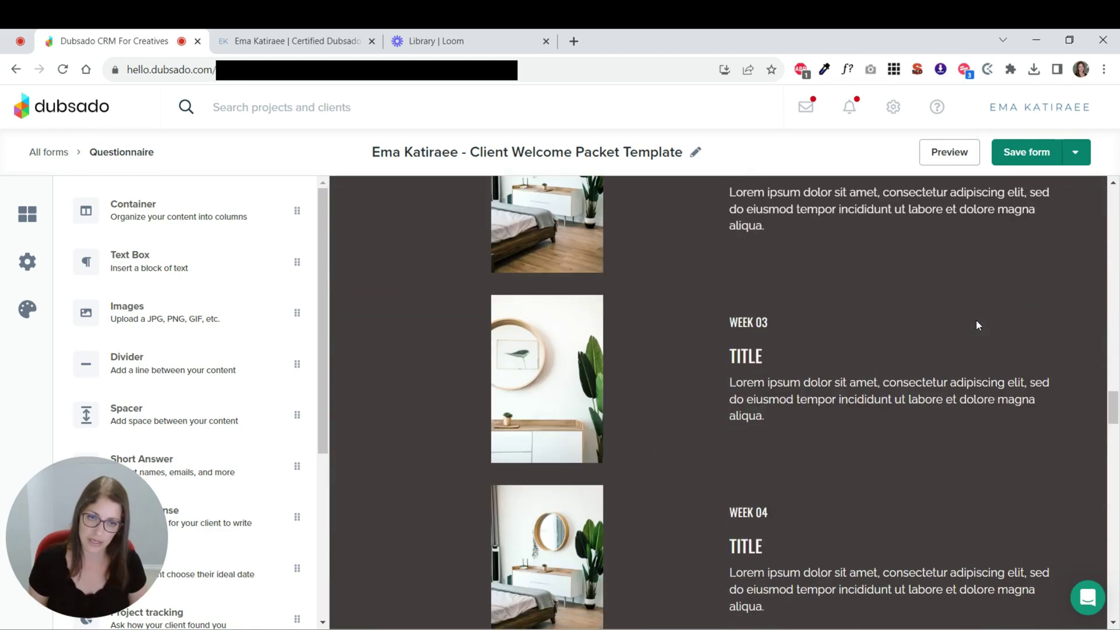
{"action": "scroll", "coordinate": [978, 326], "scroll_direction": "down", "scroll_amount": 4}
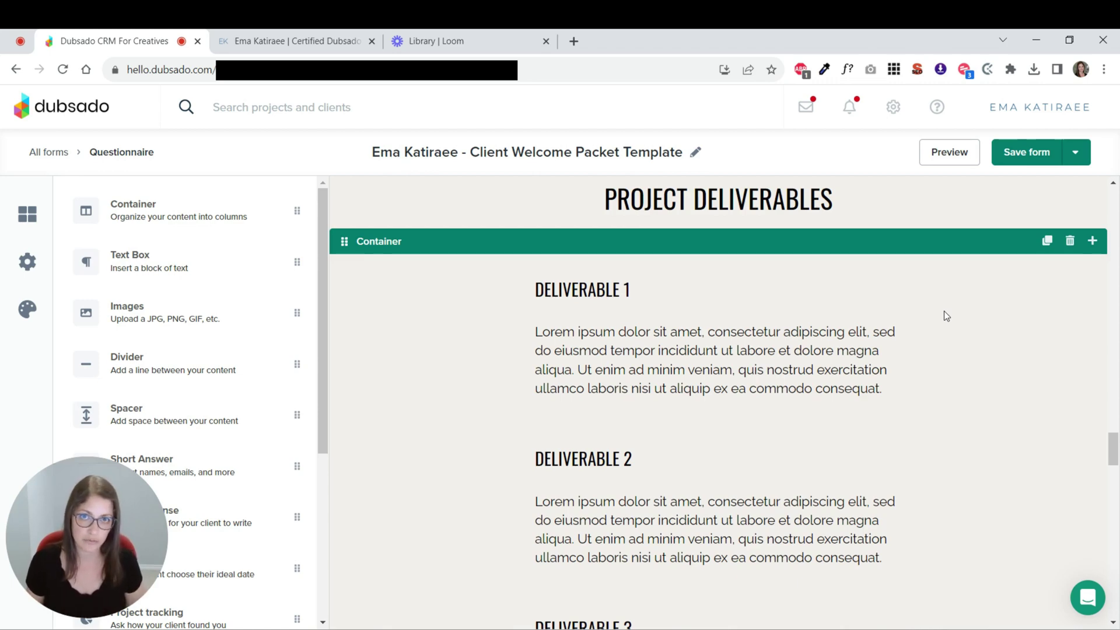
{"action": "mouse_move", "coordinate": [779, 293]}
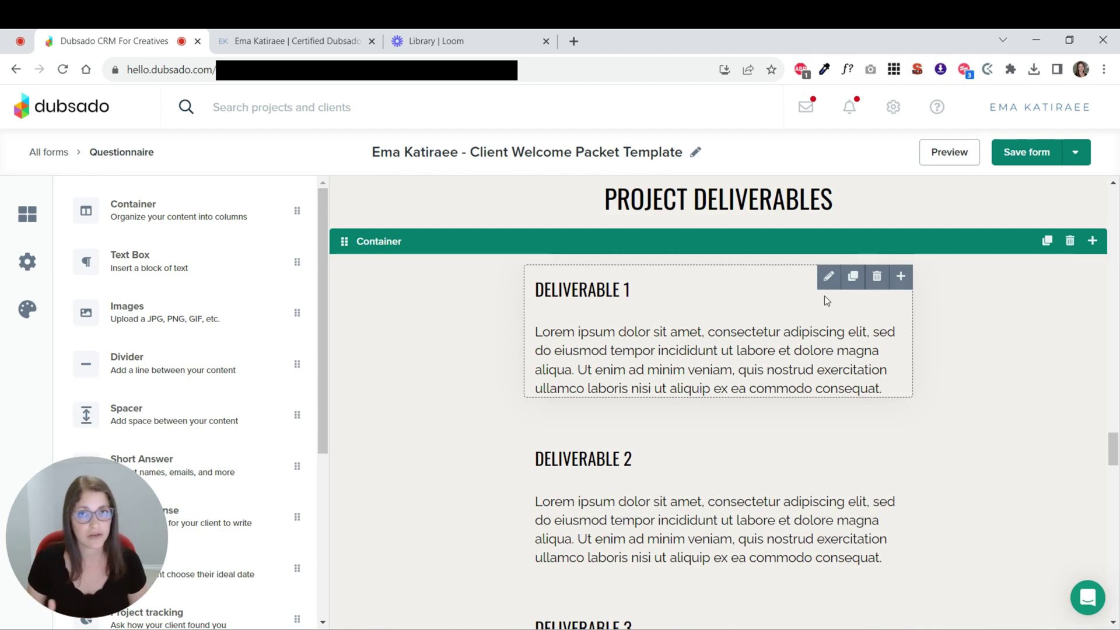
{"action": "scroll", "coordinate": [1009, 388], "scroll_direction": "down", "scroll_amount": 10}
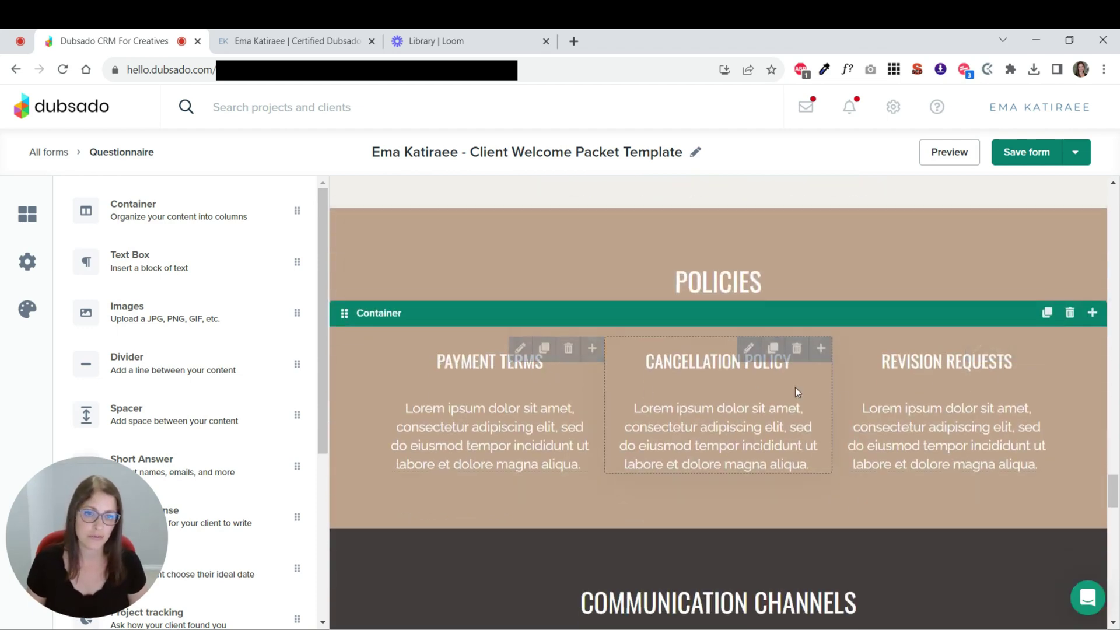
{"action": "scroll", "coordinate": [735, 371], "scroll_direction": "down", "scroll_amount": 6}
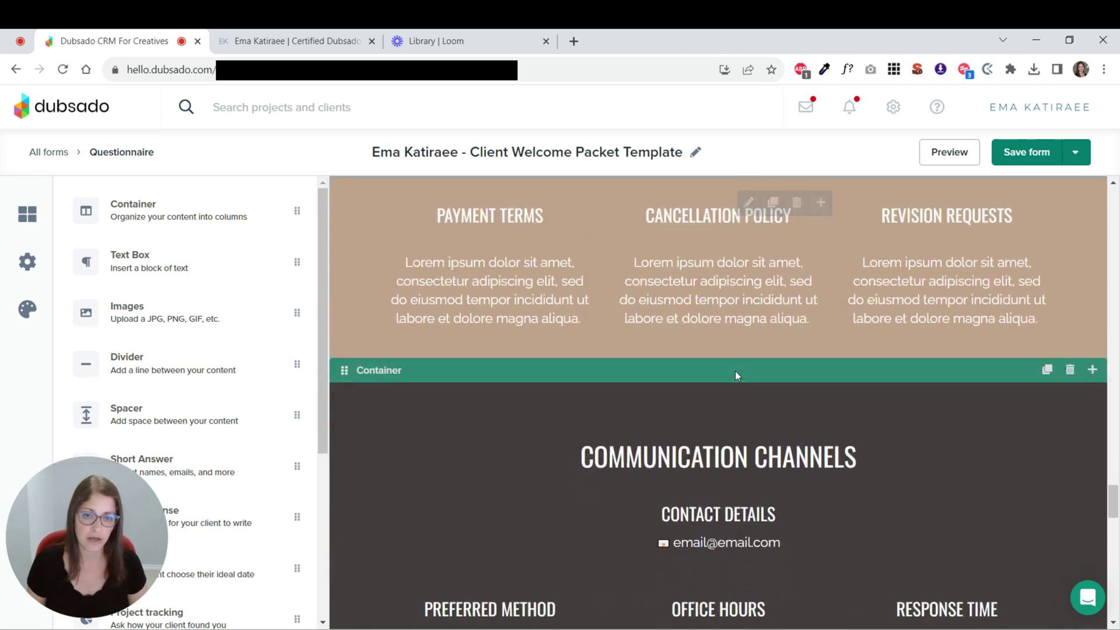
{"action": "scroll", "coordinate": [735, 371], "scroll_direction": "up", "scroll_amount": 1}
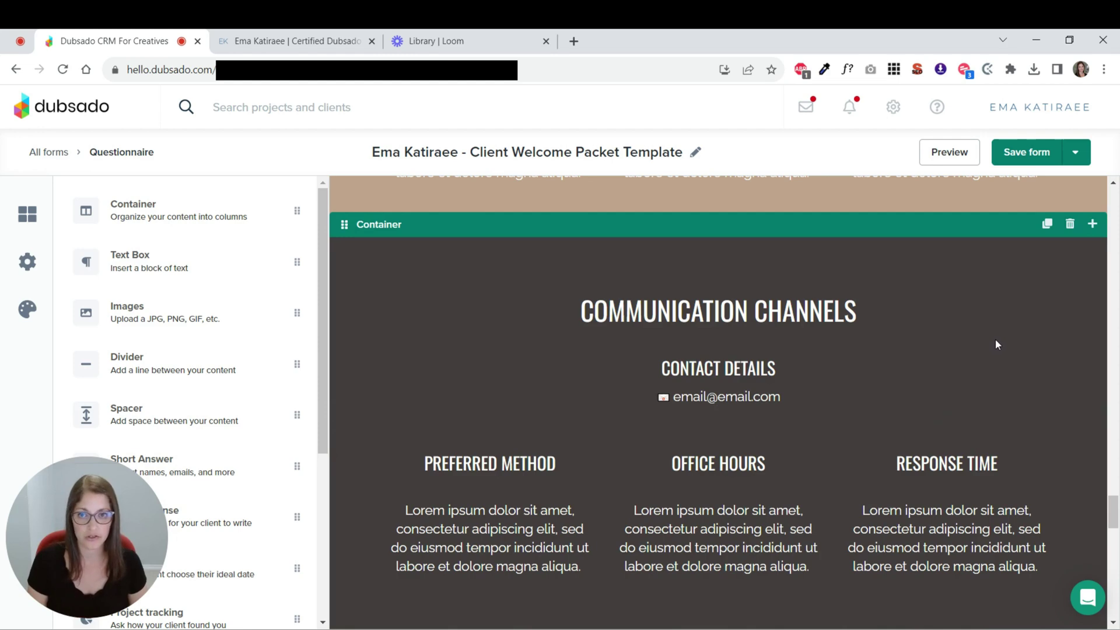
{"action": "scroll", "coordinate": [996, 344], "scroll_direction": "down", "scroll_amount": 6}
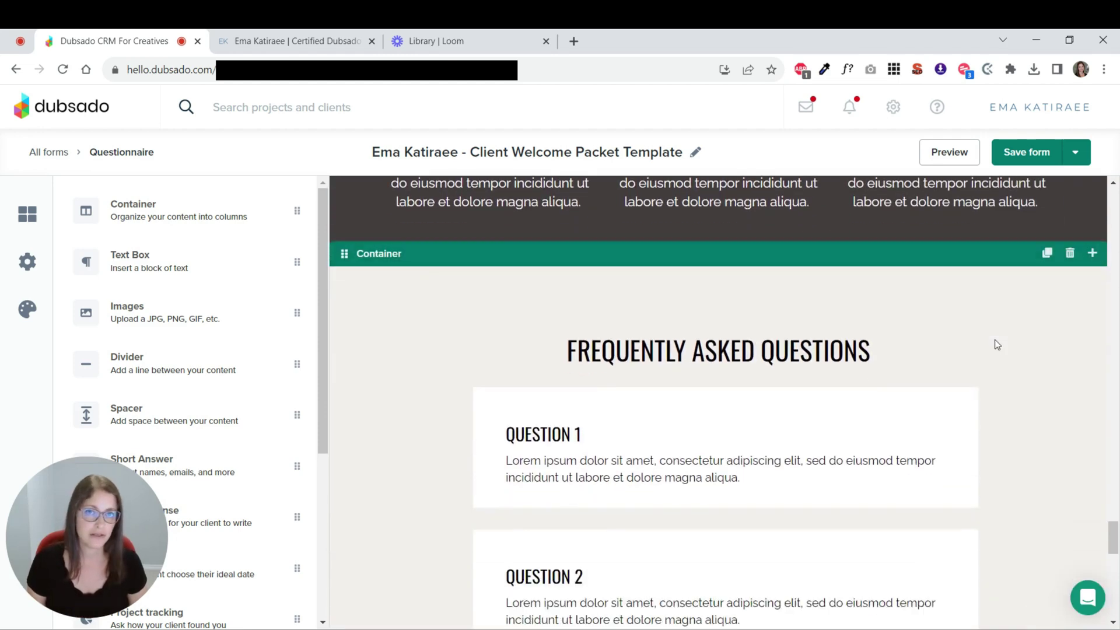
{"action": "scroll", "coordinate": [996, 344], "scroll_direction": "down", "scroll_amount": 12}
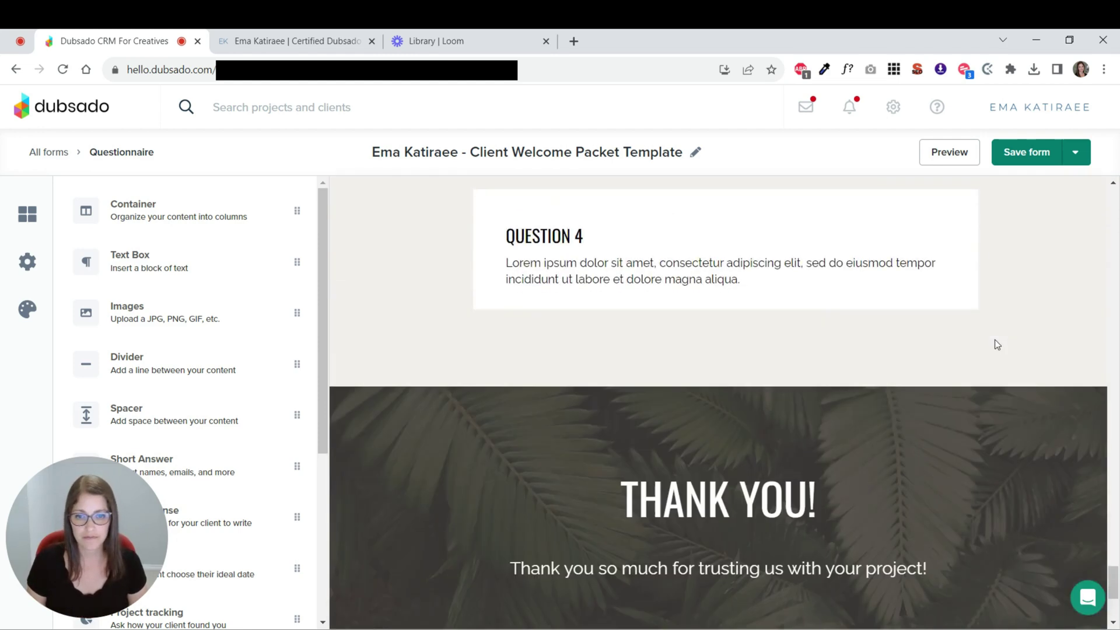
{"action": "scroll", "coordinate": [995, 339], "scroll_direction": "up", "scroll_amount": 1}
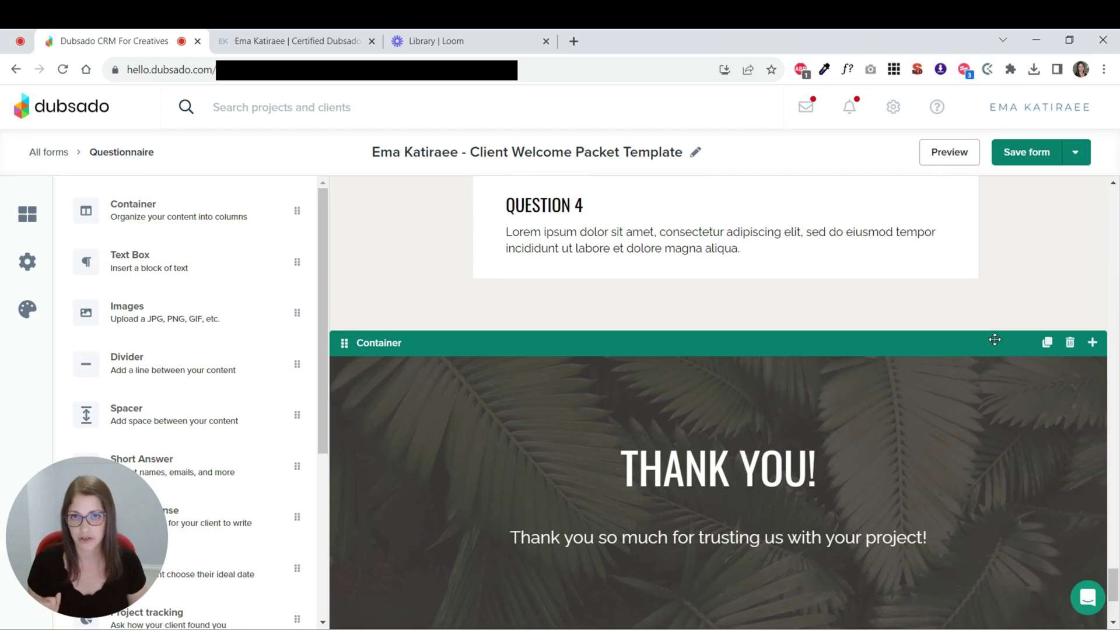